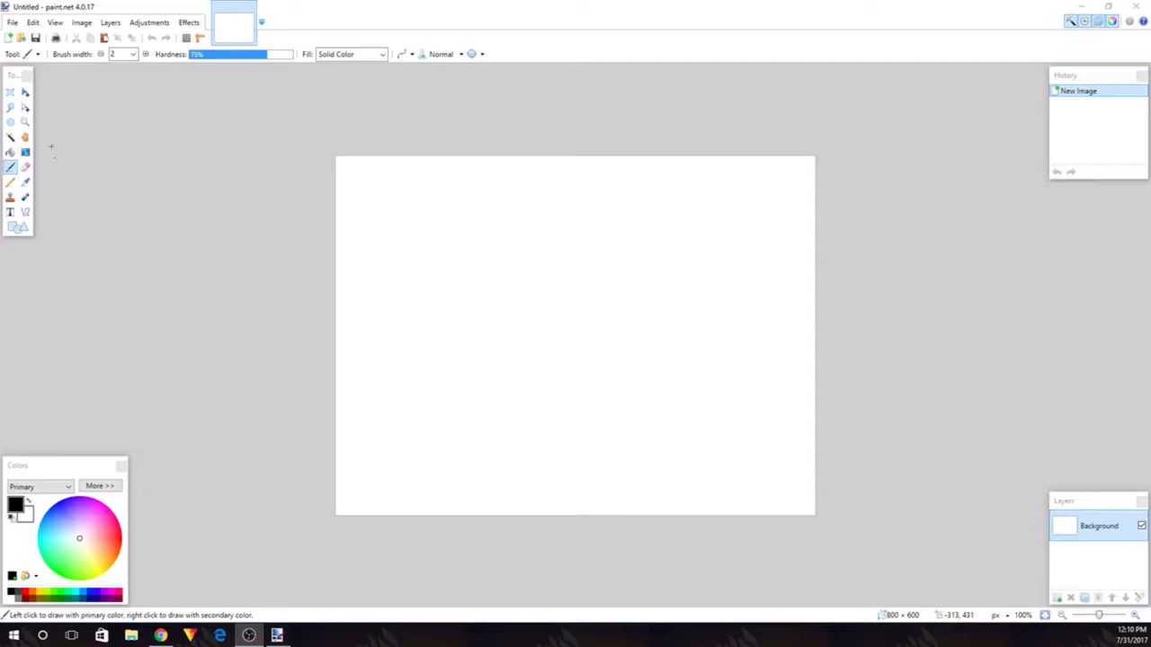
# Create a new blank image 1000 pixels wide and 1000 pixels high
pyautogui.click(9, 140)
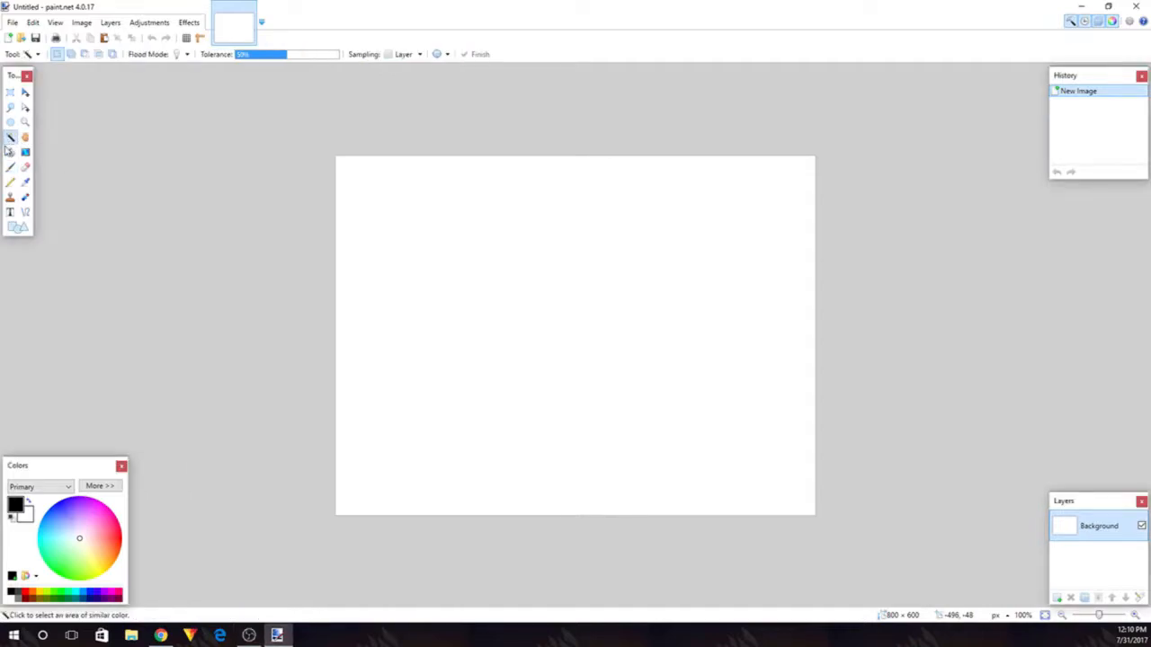
pyautogui.click(13, 22)
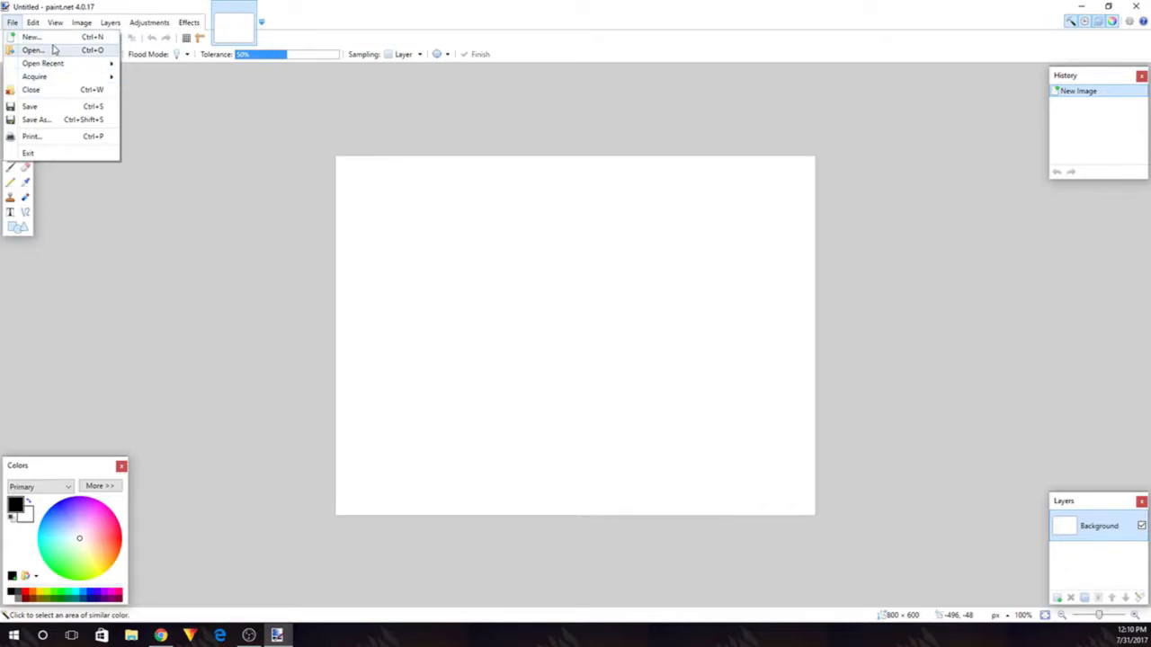
pyautogui.click(11, 25)
pyautogui.click(12, 25)
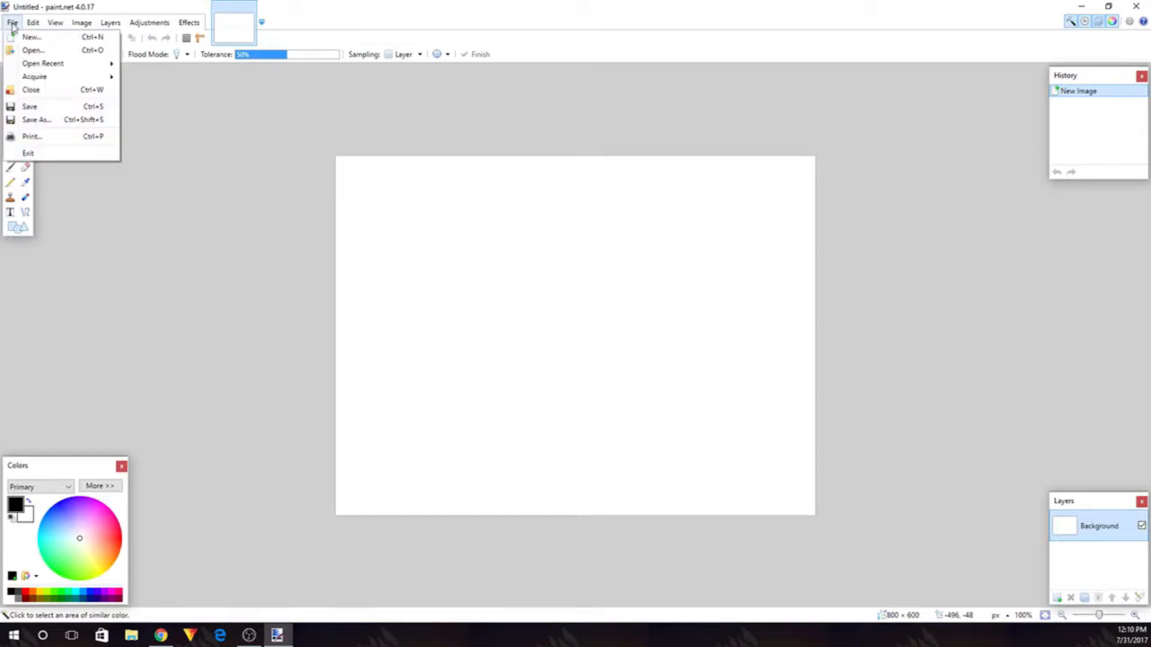
pyautogui.click(18, 37)
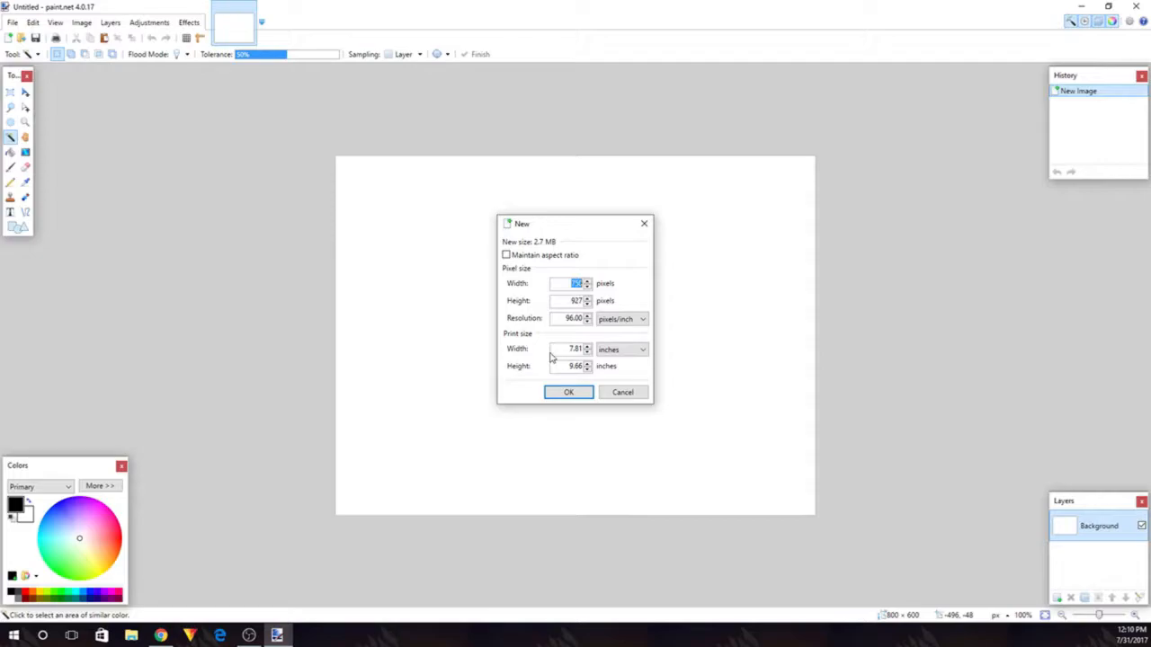
pyautogui.write('1000')
pyautogui.click(578, 302)
pyautogui.write('1000')
pyautogui.click(571, 393)
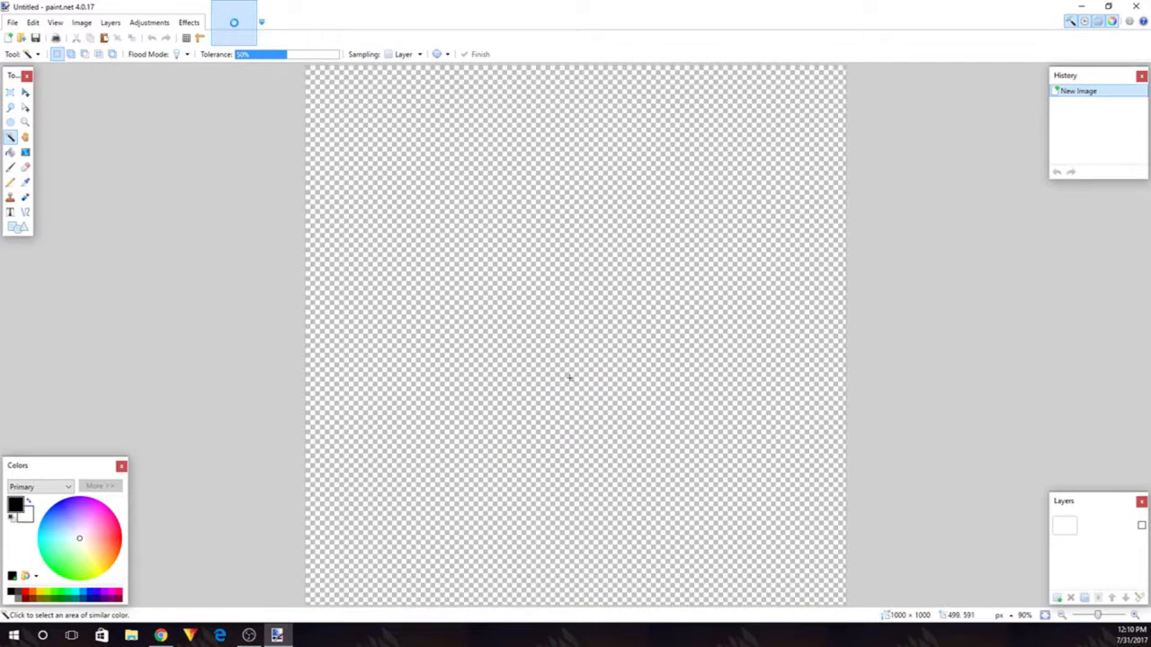
# Select the entire white background with the Magic Wand and cut it out to leave the canvas transparent
pyautogui.moveTo(1092, 616); pyautogui.dragTo(1097, 618)
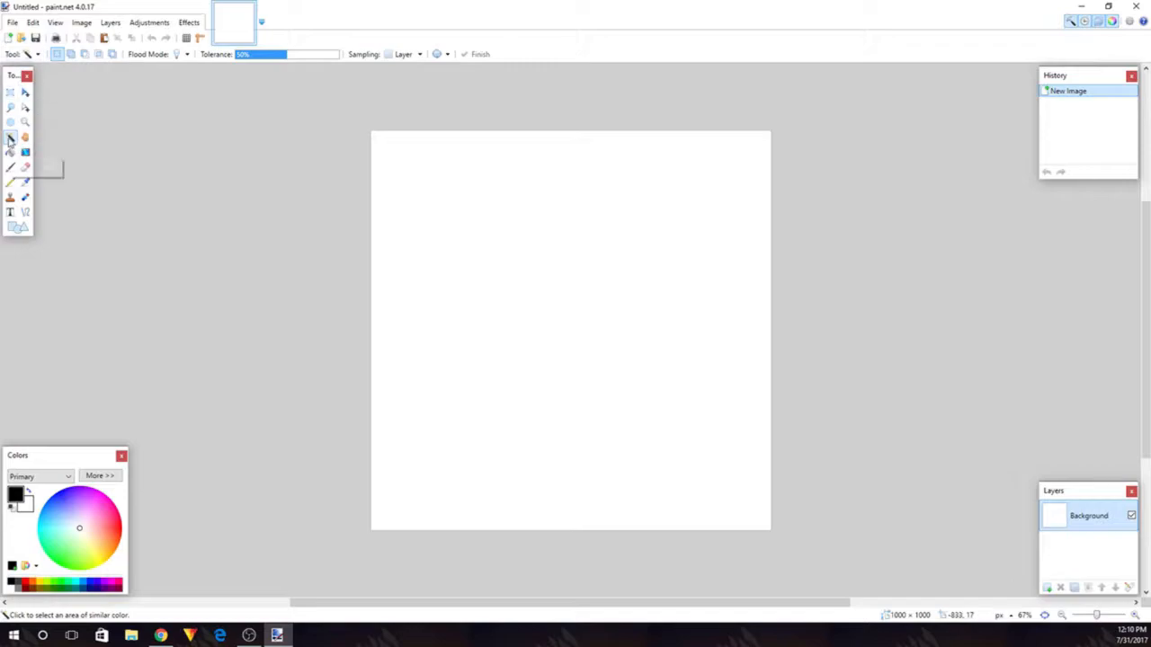
pyautogui.click(501, 270)
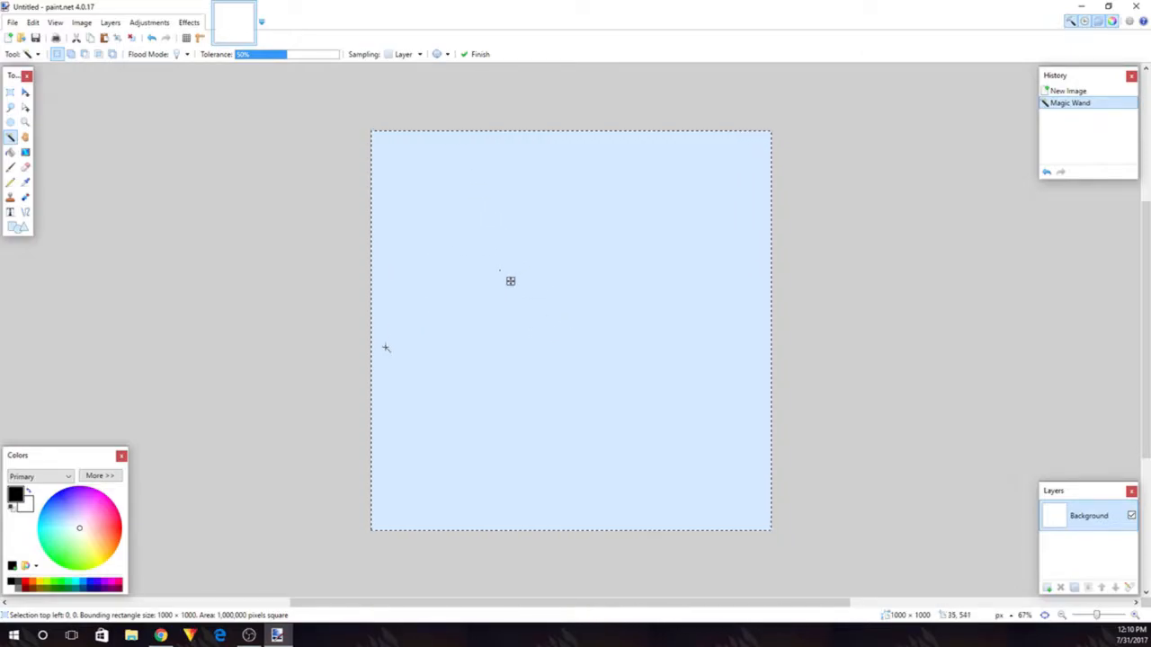
pyautogui.hotkey('ctrl', 'x')
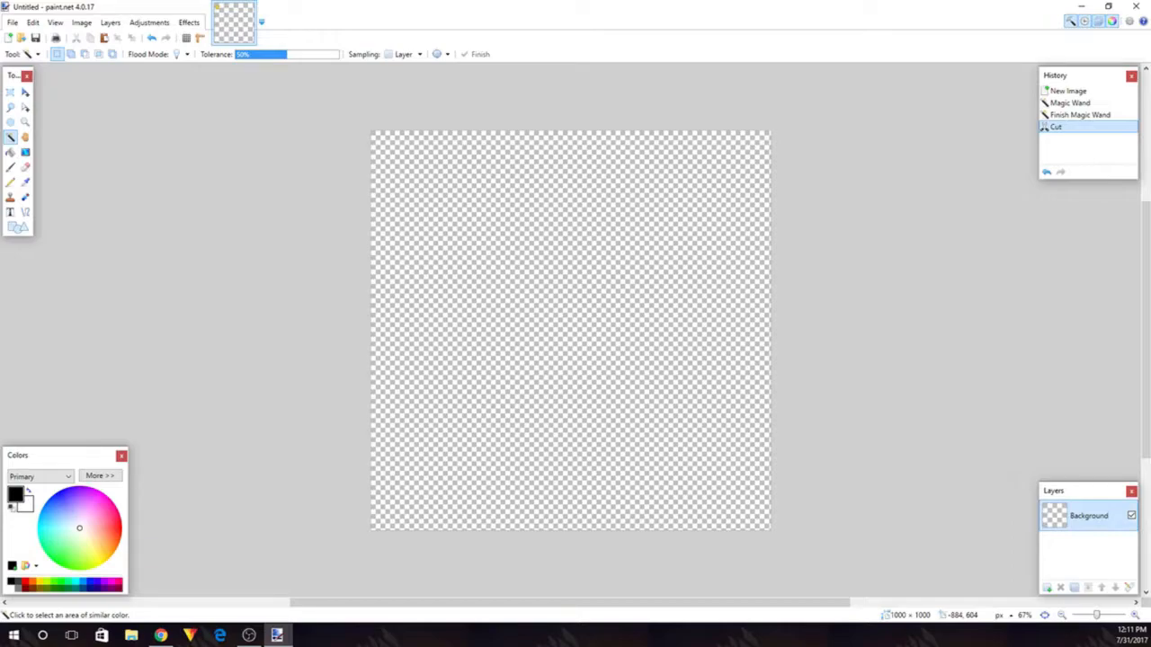
# Switch to Chrome and copy the preview of the blue Firewatch lake-and-deer wallpaper from the Yahoo image results
pyautogui.click(160, 636)
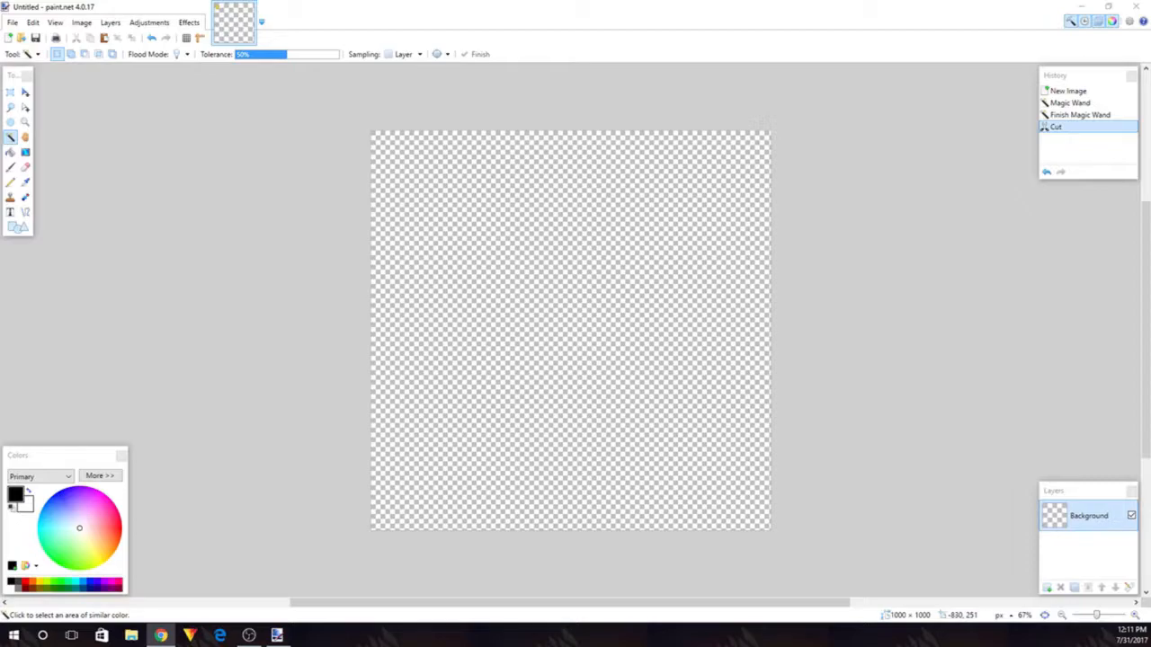
pyautogui.moveTo(0, 135)
pyautogui.mouseDown()
pyautogui.moveTo(469, 76)
pyautogui.moveTo(462, 105)
pyautogui.moveTo(400, 78)
pyautogui.moveTo(406, 100)
pyautogui.mouseUp()
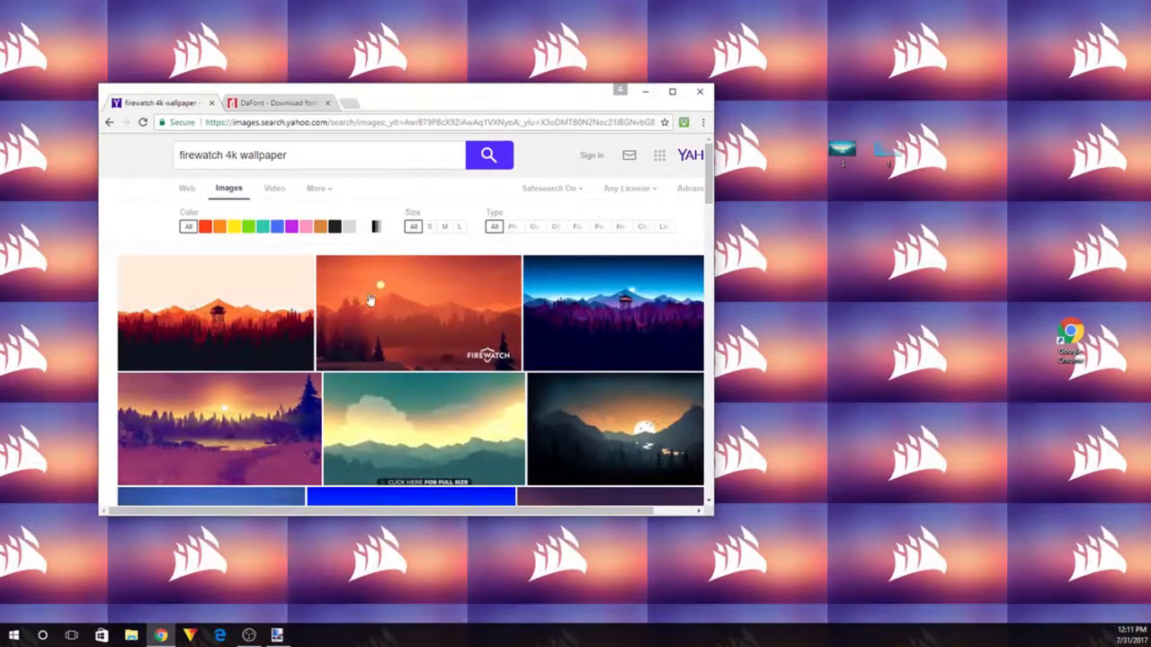
pyautogui.click(277, 636)
pyautogui.click(161, 635)
pyautogui.scroll(-1, 369, 289)
pyautogui.scroll(1, 368, 289)
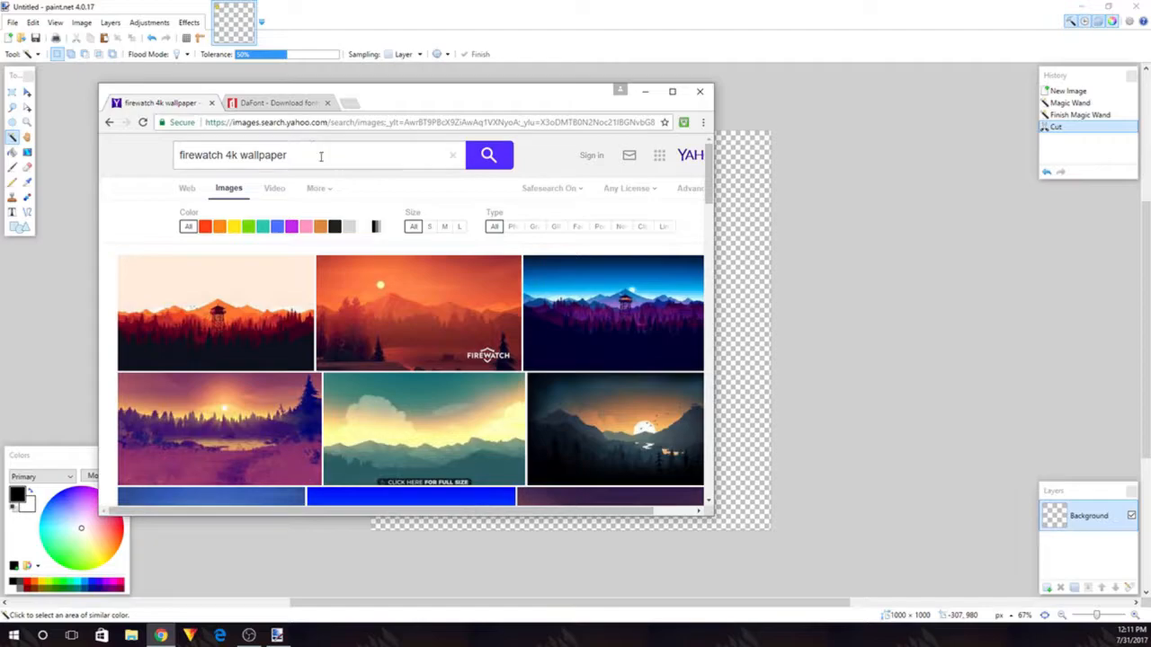
pyautogui.scroll(-3, 477, 288)
pyautogui.scroll(-5, 481, 296)
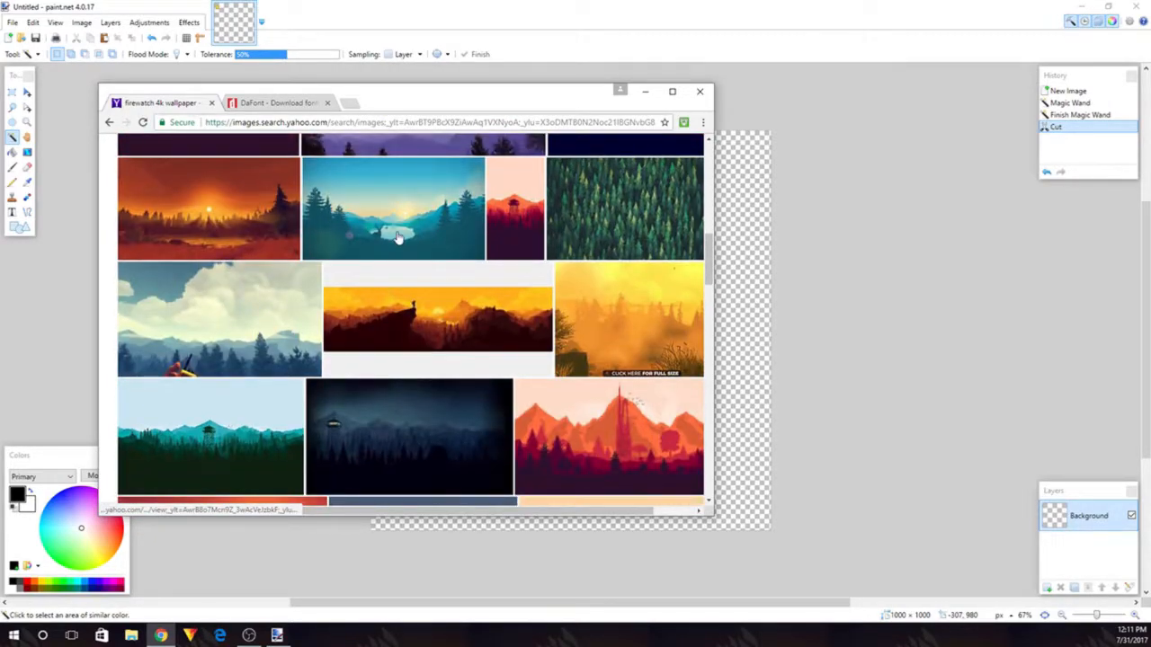
pyautogui.click(399, 235)
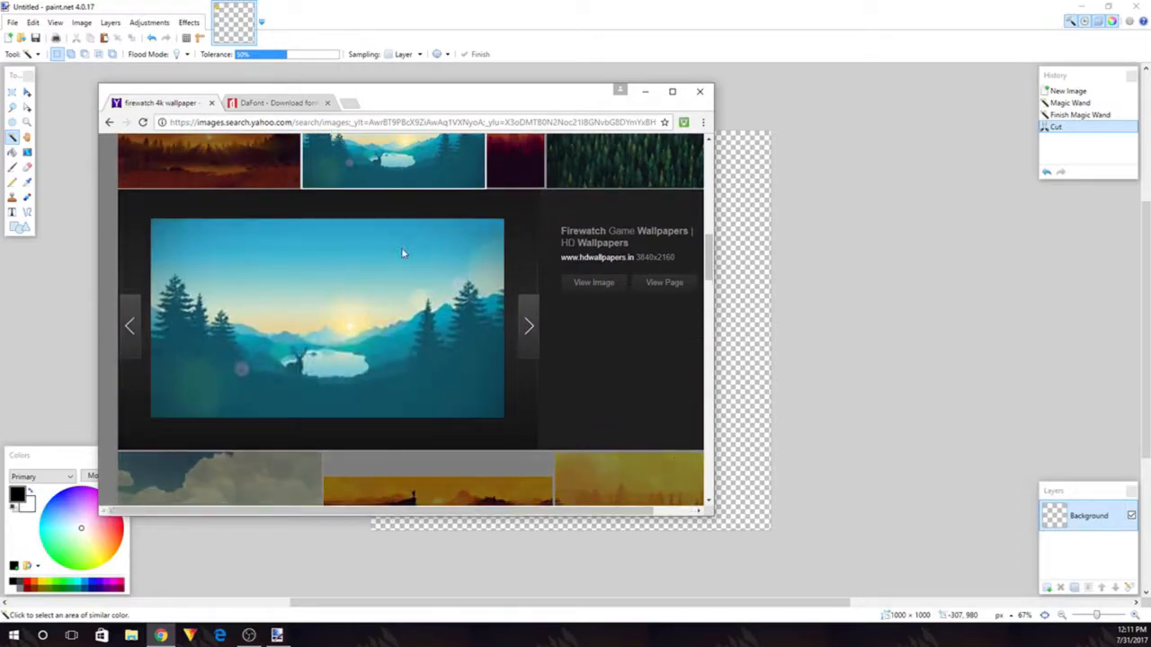
pyautogui.rightClick(400, 336)
pyautogui.click(423, 374)
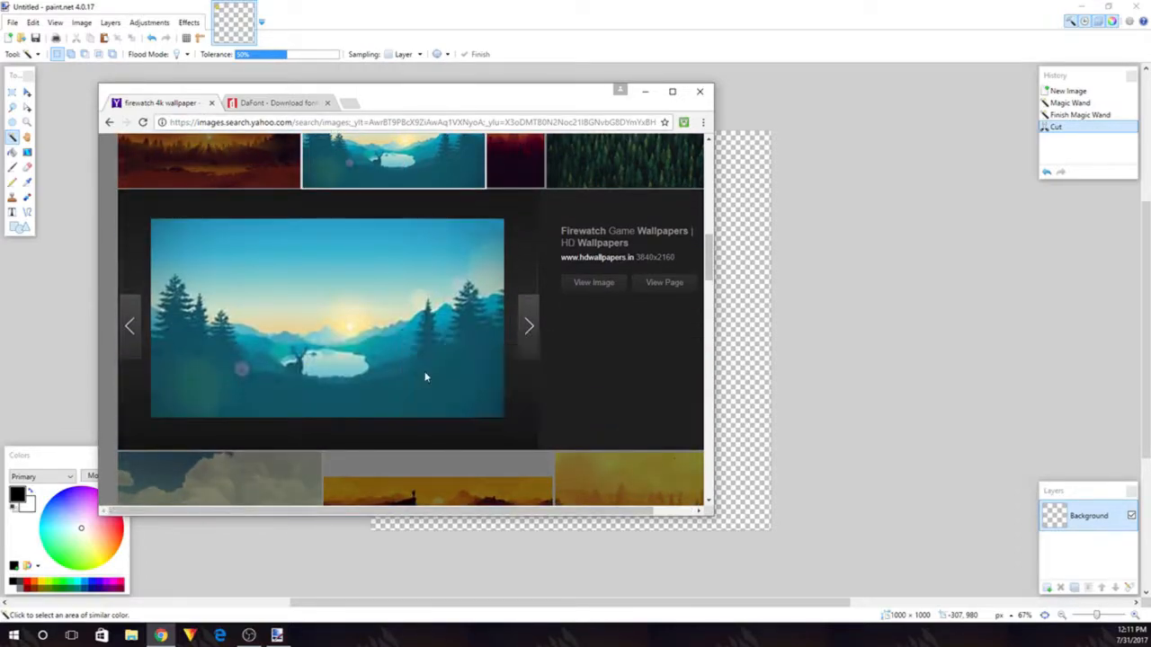
# Try pasting the copied wallpaper preview onto the paint.net canvas and enlarging it, and cut it away again
pyautogui.click(646, 92)
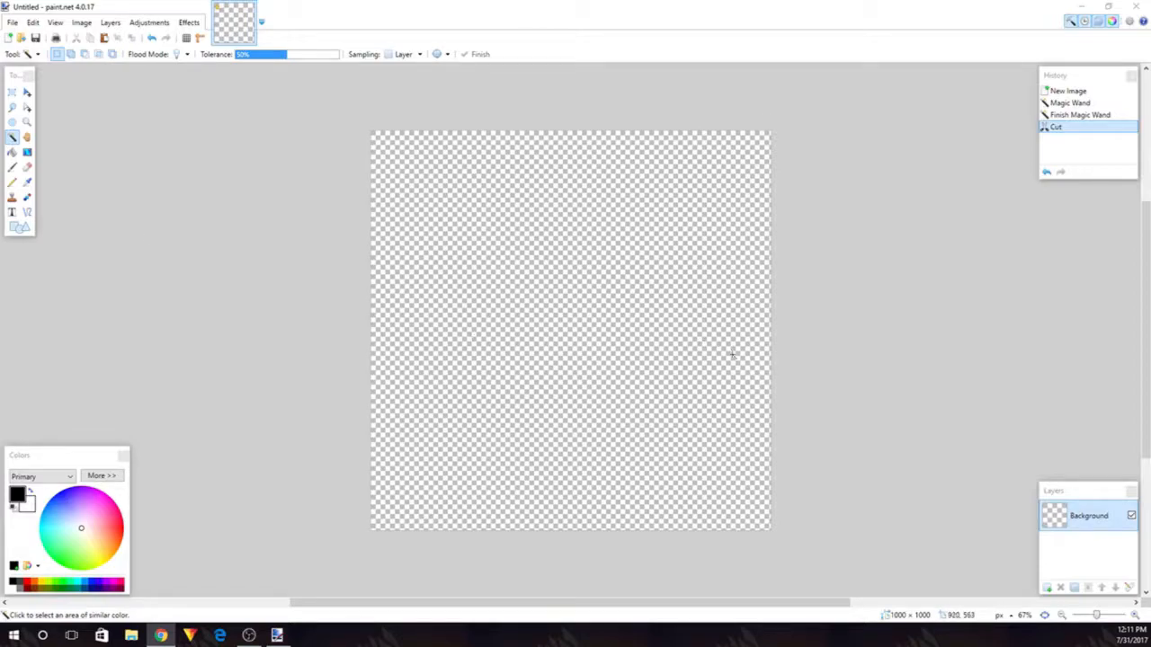
pyautogui.click(638, 351)
pyautogui.hotkey('ctrl', 'v')
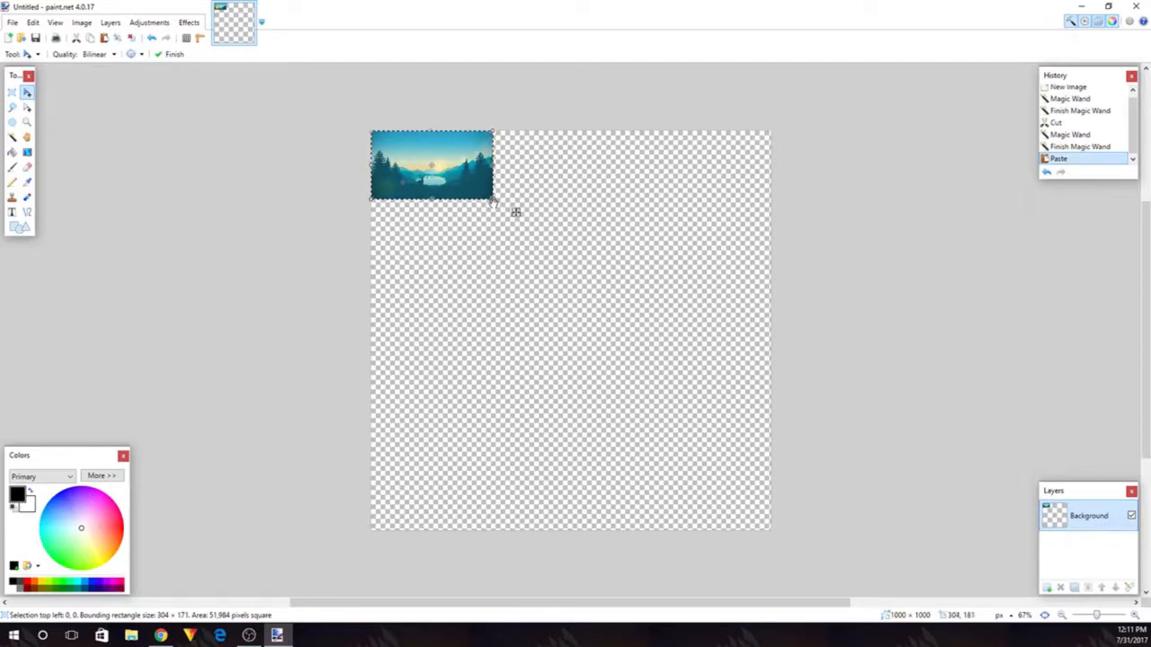
pyautogui.moveTo(513, 211); pyautogui.dragTo(681, 306)
pyautogui.hotkey('ctrl', 'x')
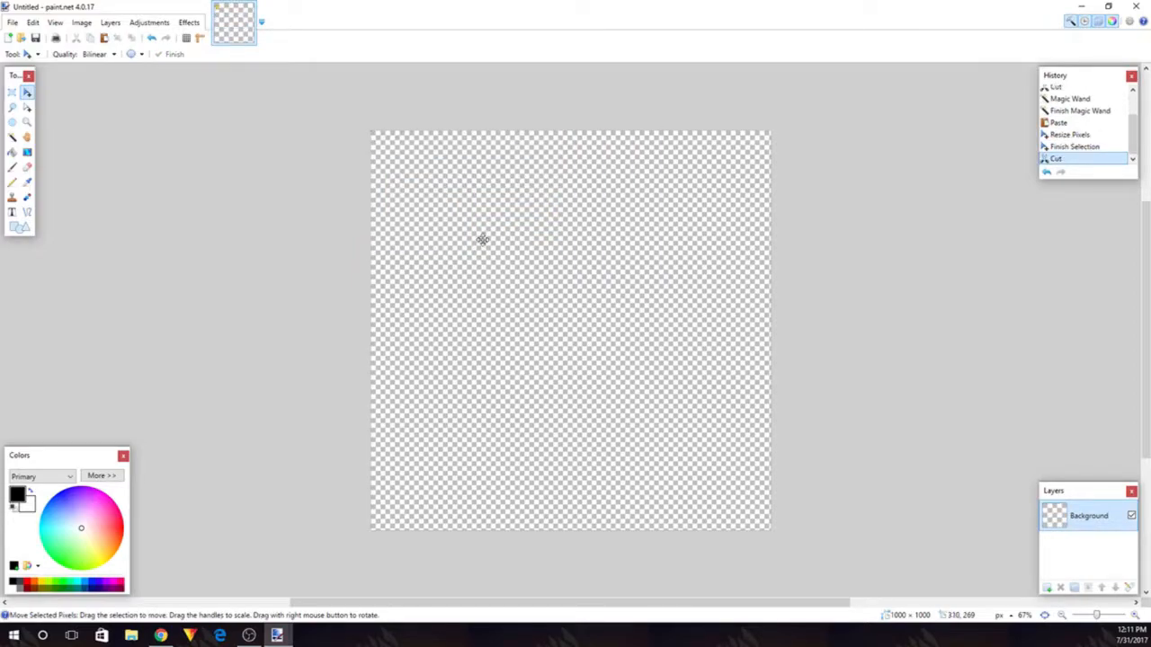
# Get the full-size wallpaper from Chrome and paste it into the image at 3840 × 2160 pixels, keeping the canvas size
pyautogui.click(160, 636)
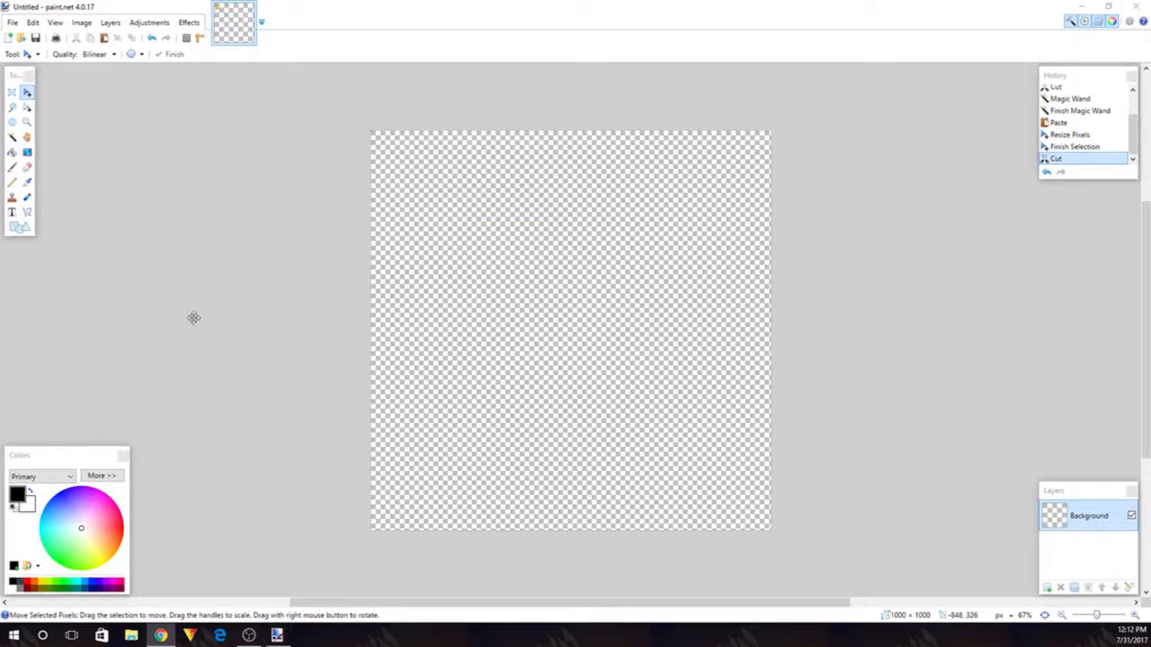
pyautogui.click(482, 255)
pyautogui.hotkey('ctrl', 'v')
pyautogui.click(543, 395)
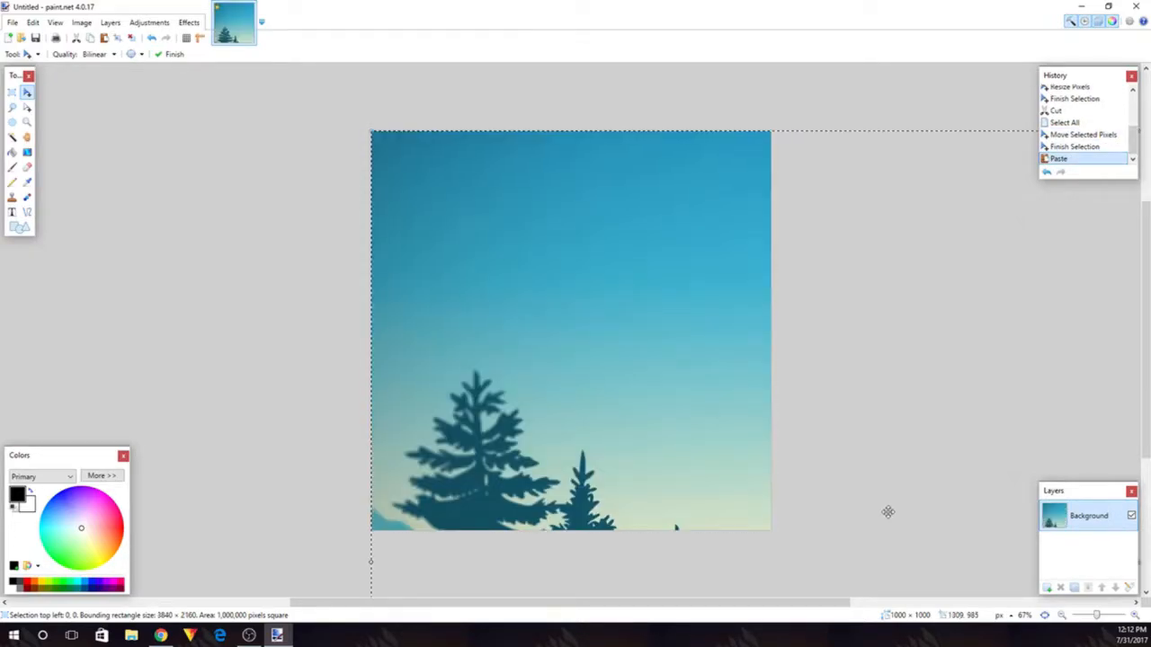
# Scale the pasted wallpaper down to about 1825 × 1026 pixels so it covers the canvas, and deselect it
pyautogui.scroll(-2, 1017, 541)
pyautogui.keyDown('ctrl'); pyautogui.scroll(-4, 995, 521); pyautogui.keyUp('ctrl')
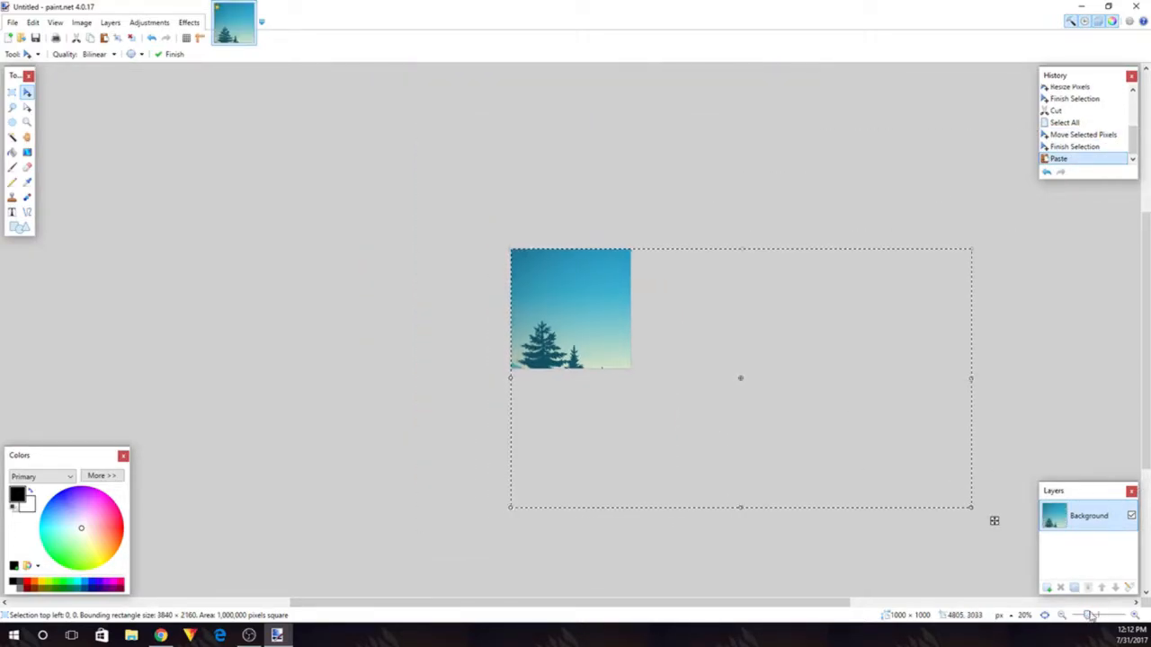
pyautogui.moveTo(995, 520); pyautogui.dragTo(690, 350)
pyautogui.moveTo(672, 398); pyautogui.dragTo(729, 457)
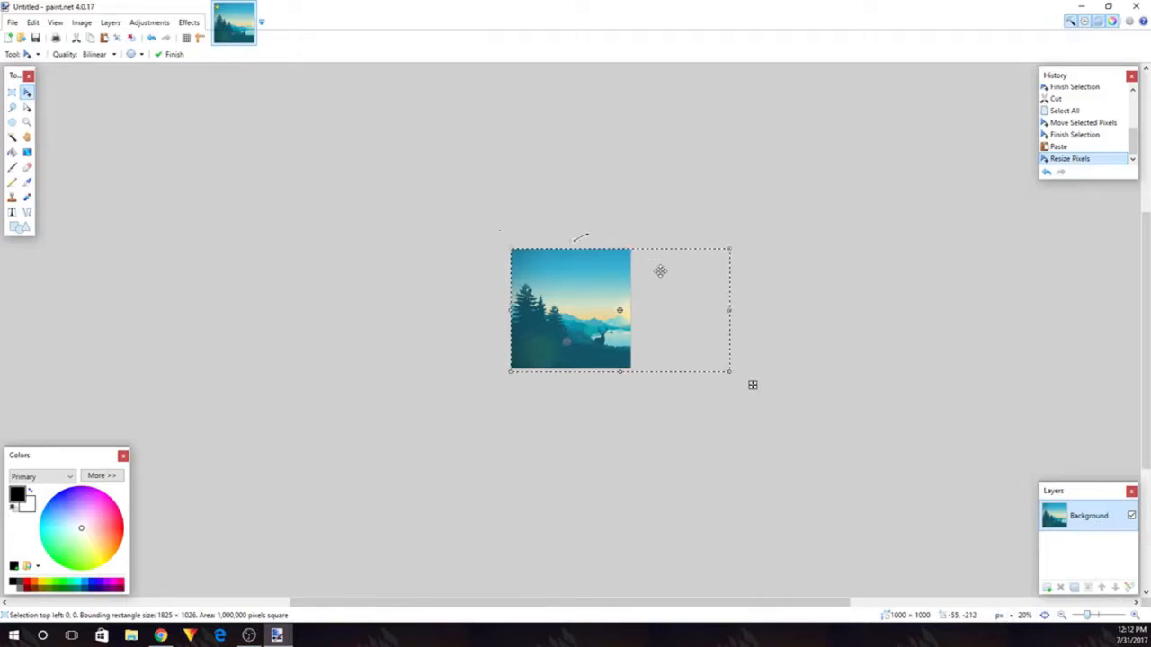
pyautogui.click(131, 39)
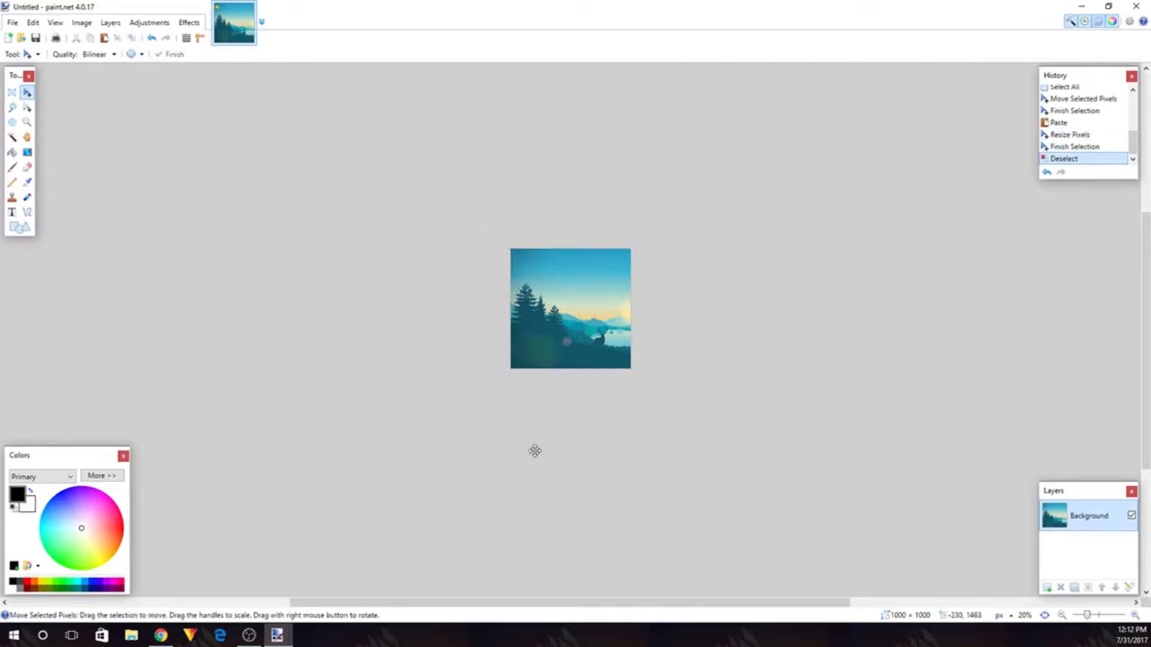
# Add a new layer above the background and set the primary color to light cyan
pyautogui.click(1047, 586)
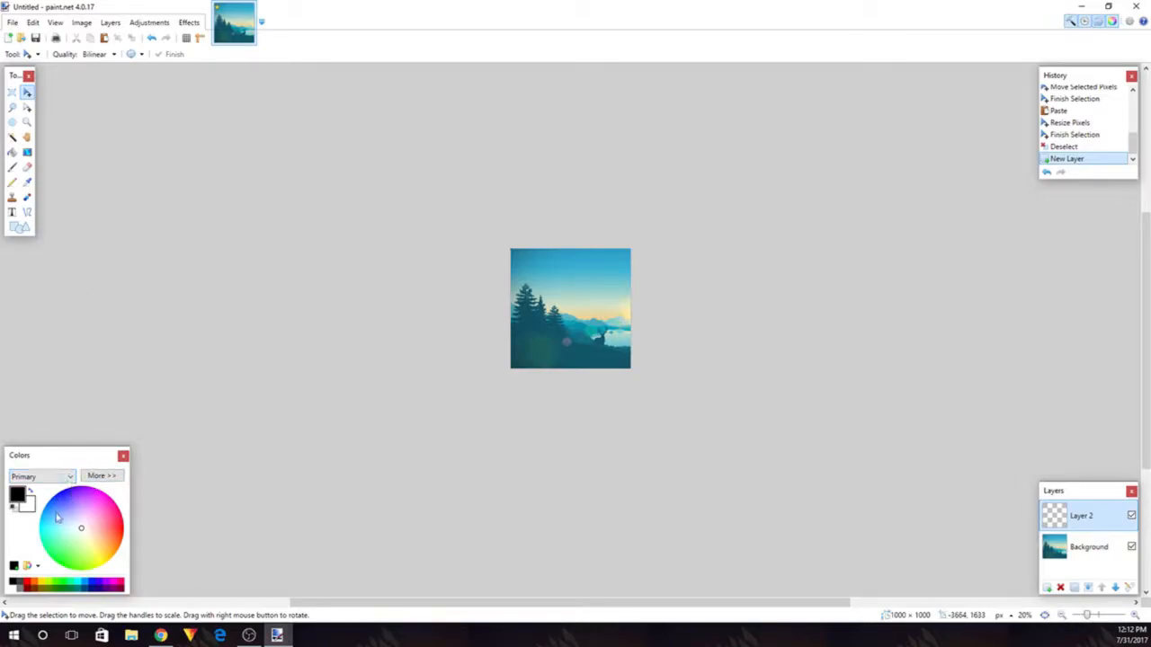
pyautogui.moveTo(84, 529); pyautogui.dragTo(51, 535)
pyautogui.click(30, 494)
pyautogui.click(29, 493)
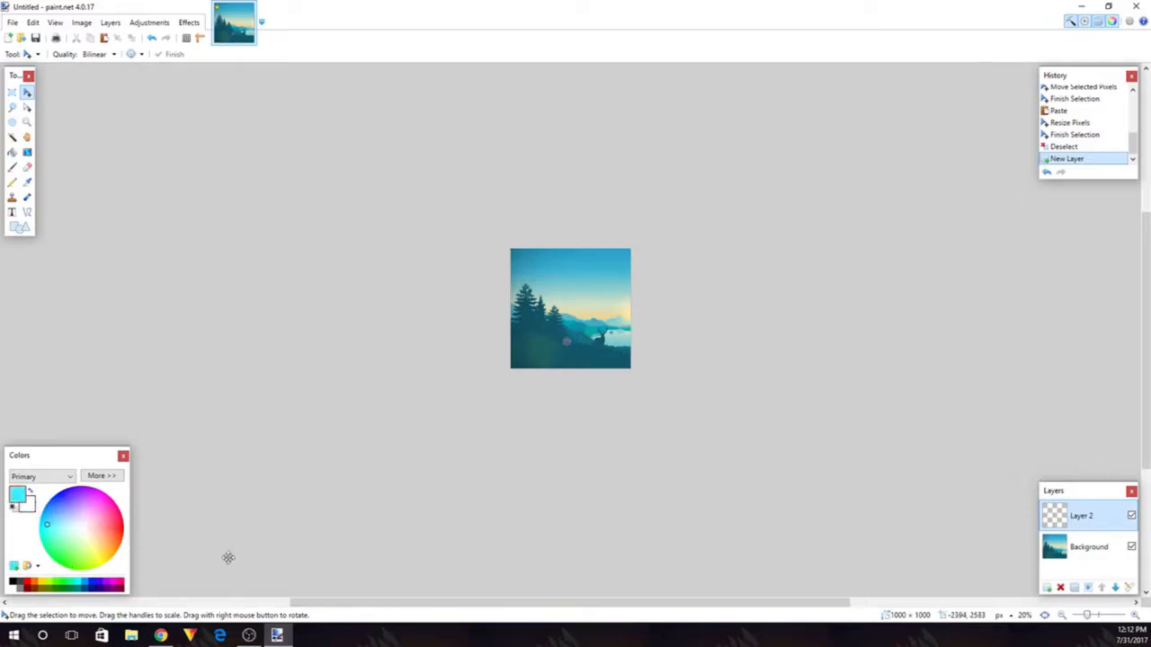
# Activate the Text tool and choose the Gang of Three font
pyautogui.click(11, 214)
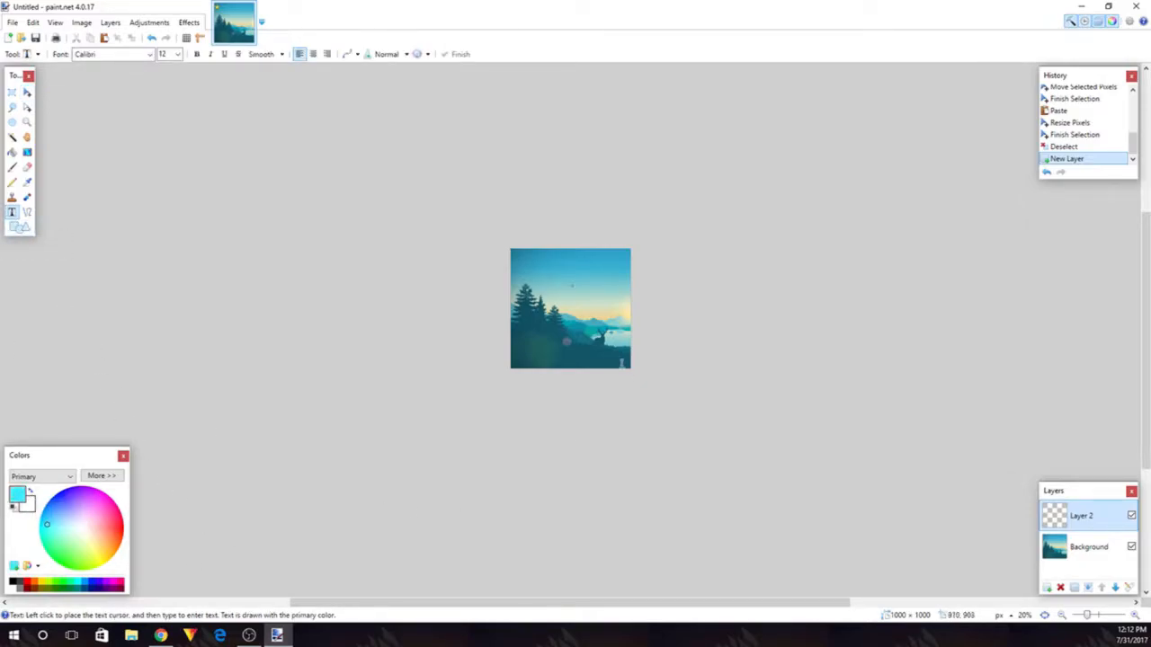
pyautogui.moveTo(1087, 616); pyautogui.dragTo(1094, 616)
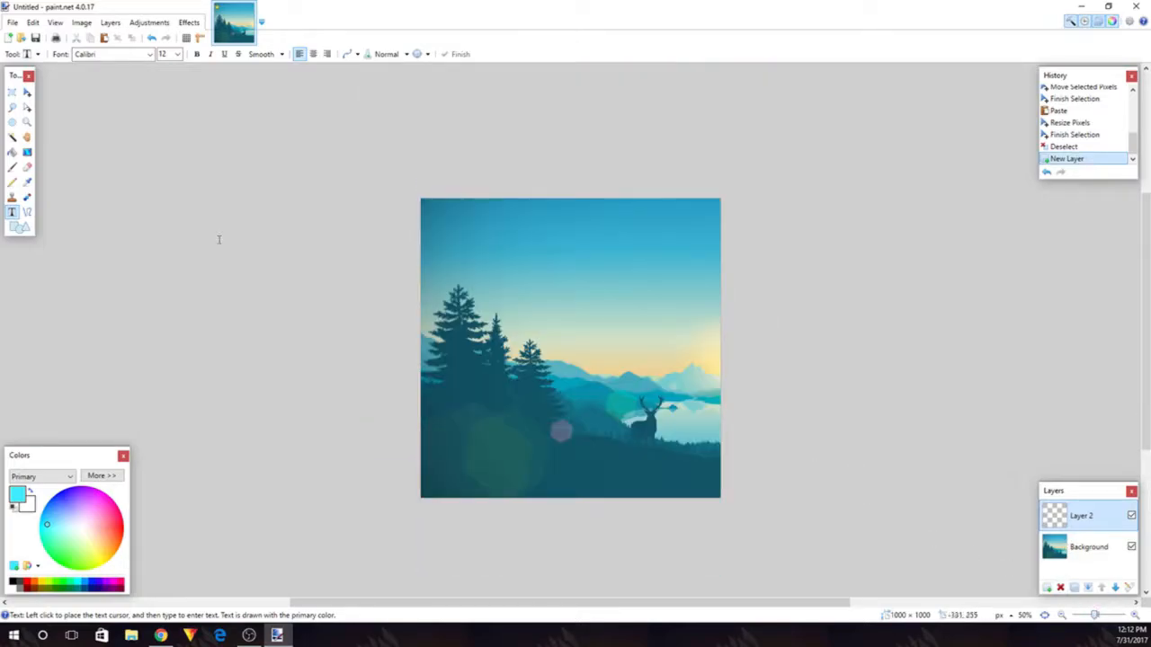
pyautogui.click(150, 55)
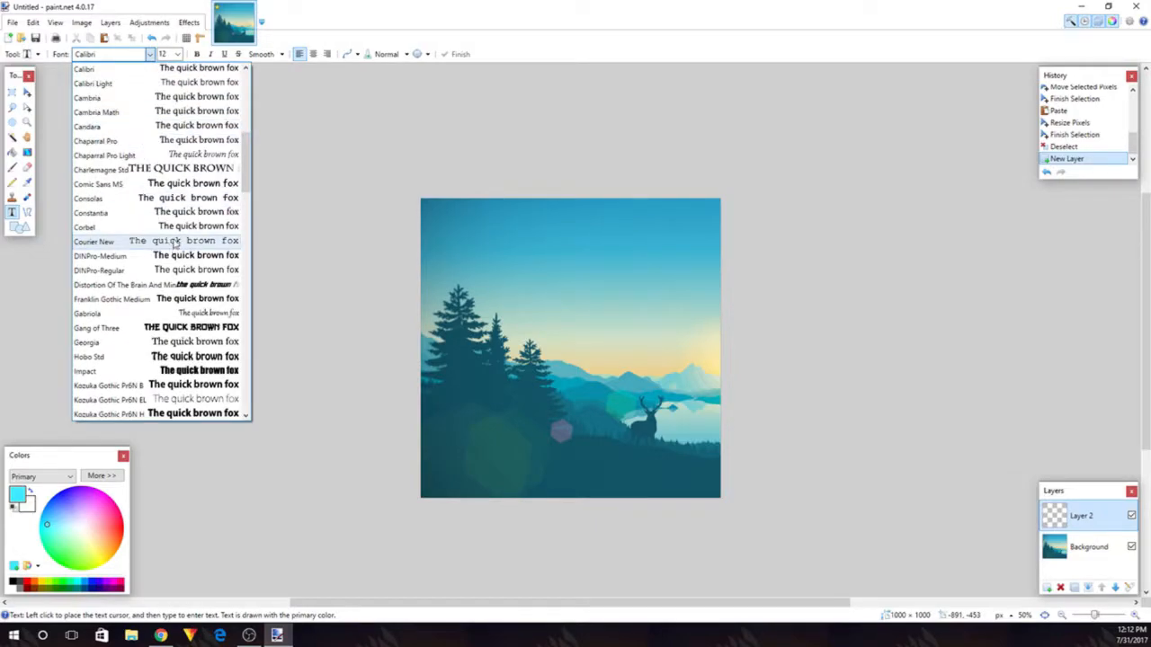
pyautogui.click(191, 329)
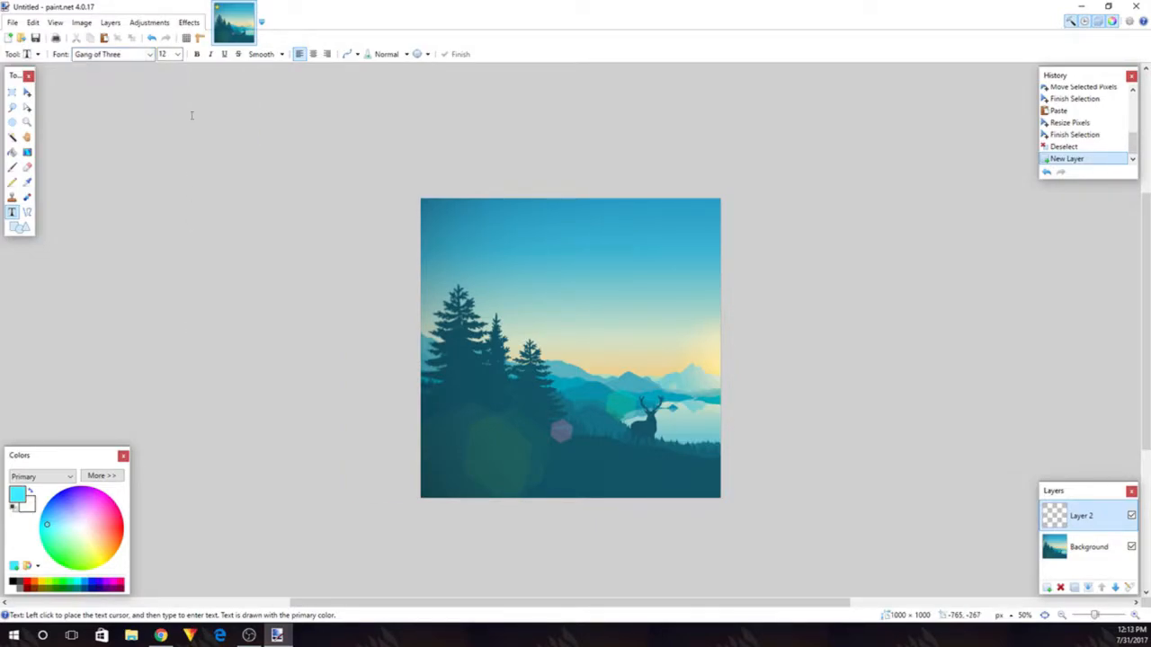
# Switch to Chrome and view the DaFont font download site
pyautogui.click(161, 636)
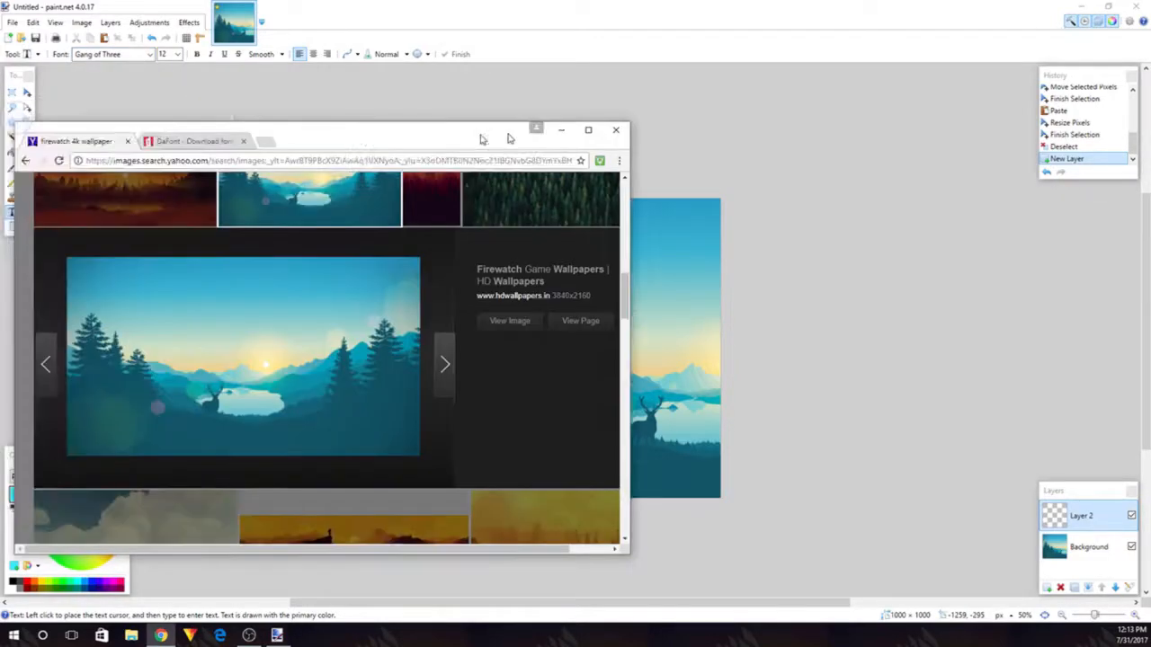
pyautogui.moveTo(462, 126); pyautogui.dragTo(637, 96)
pyautogui.click(371, 114)
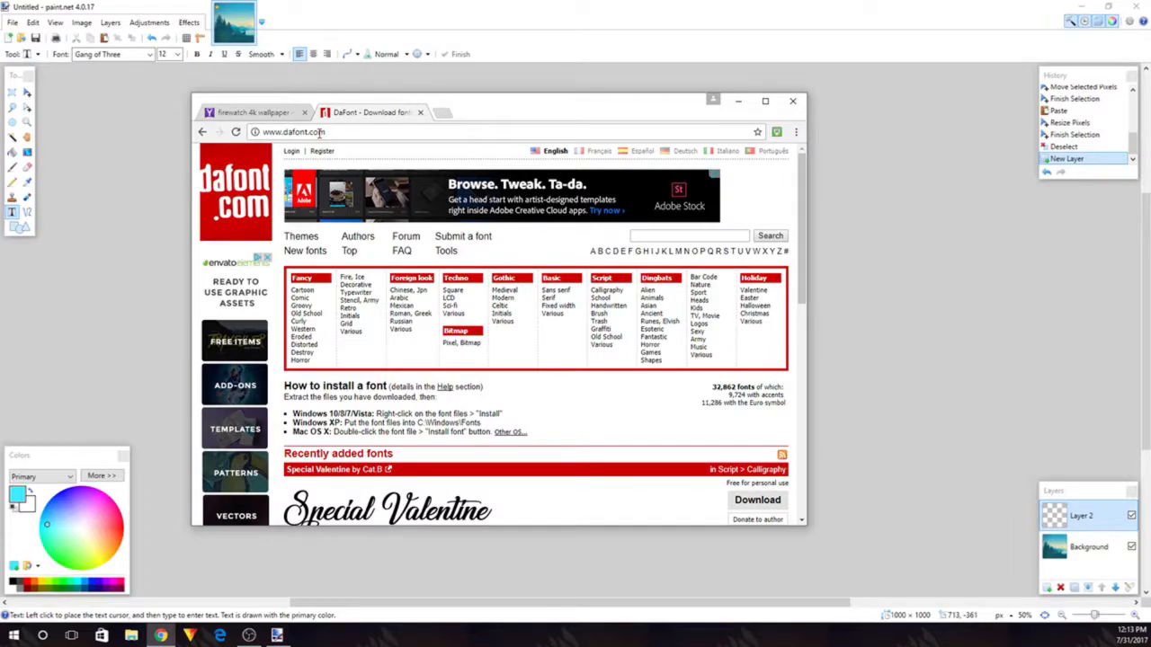
pyautogui.moveTo(502, 109)
pyautogui.mouseDown()
pyautogui.moveTo(678, 185)
pyautogui.moveTo(881, 189)
pyautogui.moveTo(503, 168)
pyautogui.moveTo(484, 138)
pyautogui.moveTo(434, 168)
pyautogui.moveTo(0, 106)
pyautogui.mouseUp()
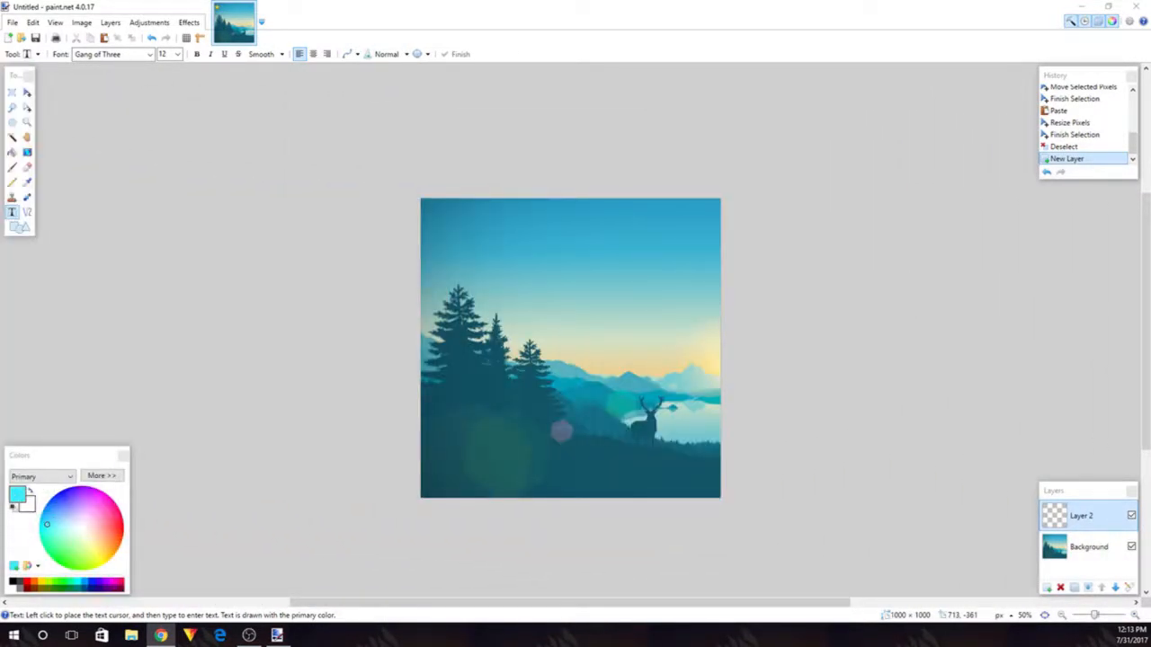
# Add the text KRAZE at size 144 on the new layer and shift it slightly down toward the canvas's middle
pyautogui.click(177, 54)
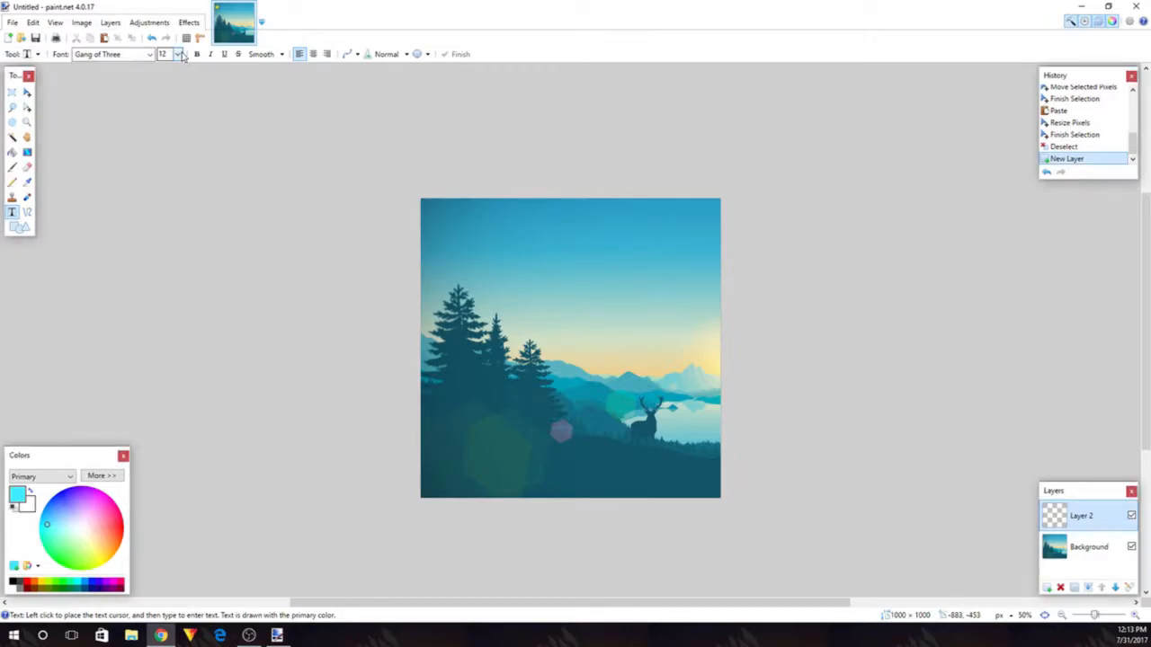
pyautogui.click(176, 240)
pyautogui.click(484, 301)
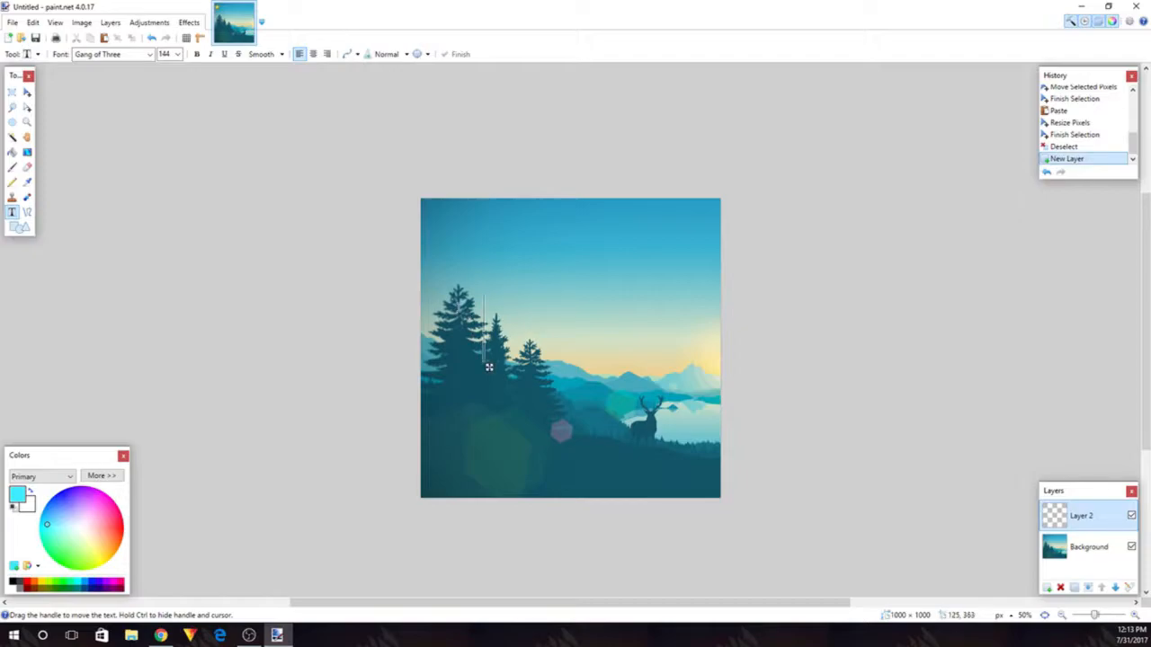
pyautogui.write('KRAZE')
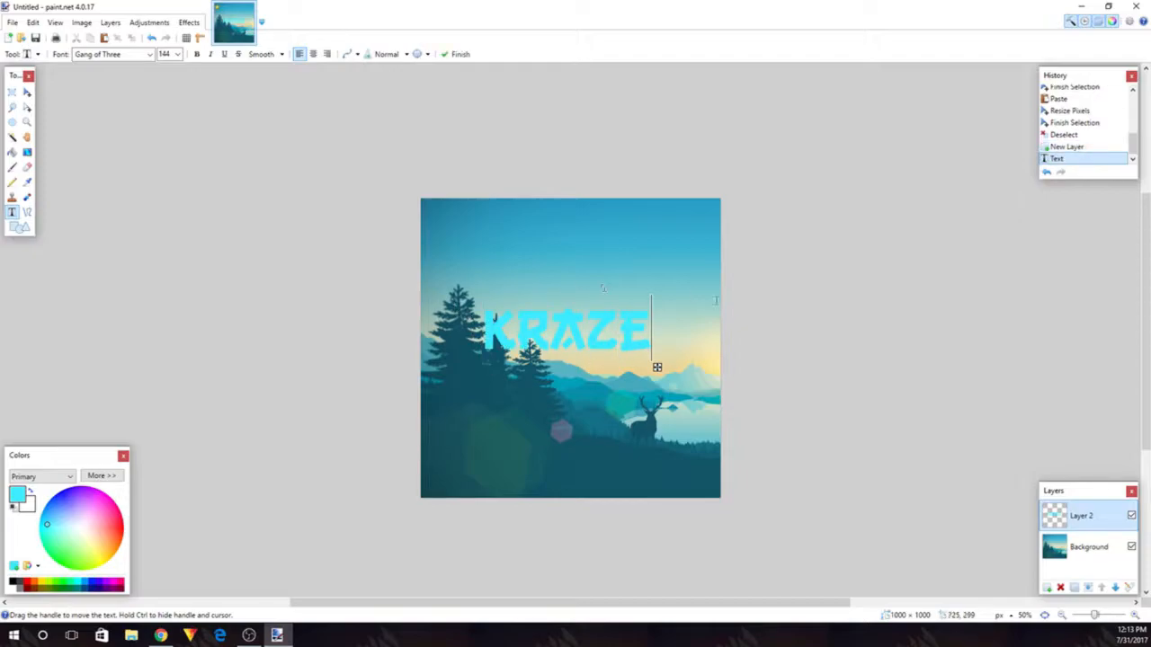
pyautogui.moveTo(657, 367); pyautogui.dragTo(660, 382)
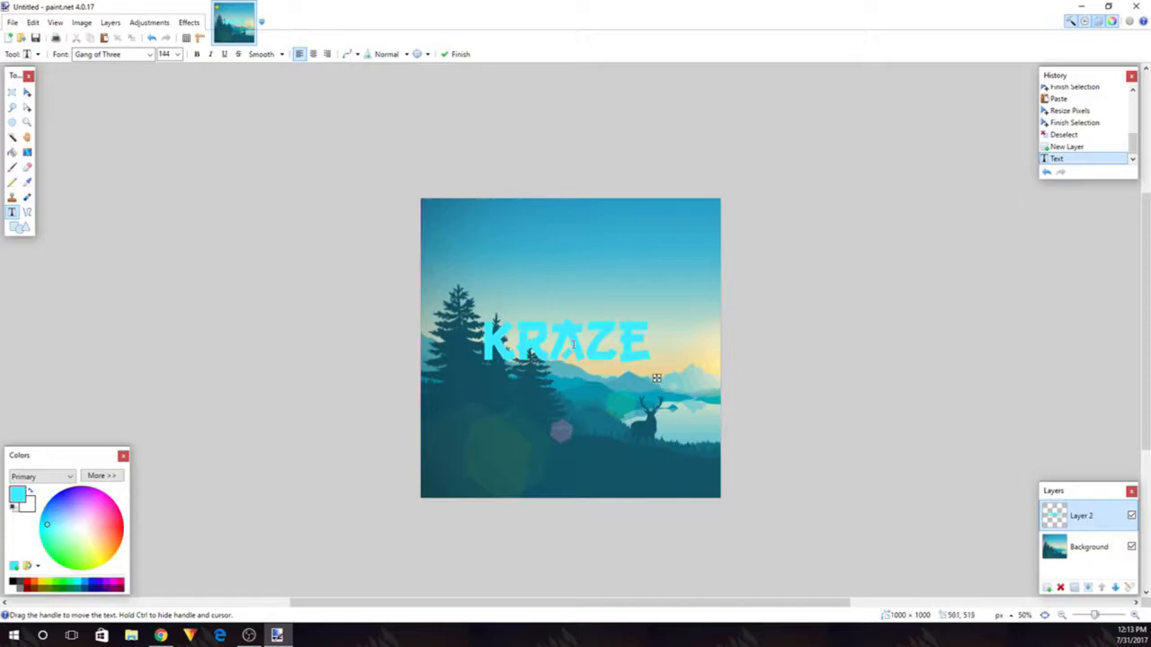
# Select the KRAZE lettering with the Magic Wand, fill it with a vertical linear gradient from light cyan to white, and deselect it
pyautogui.click(14, 137)
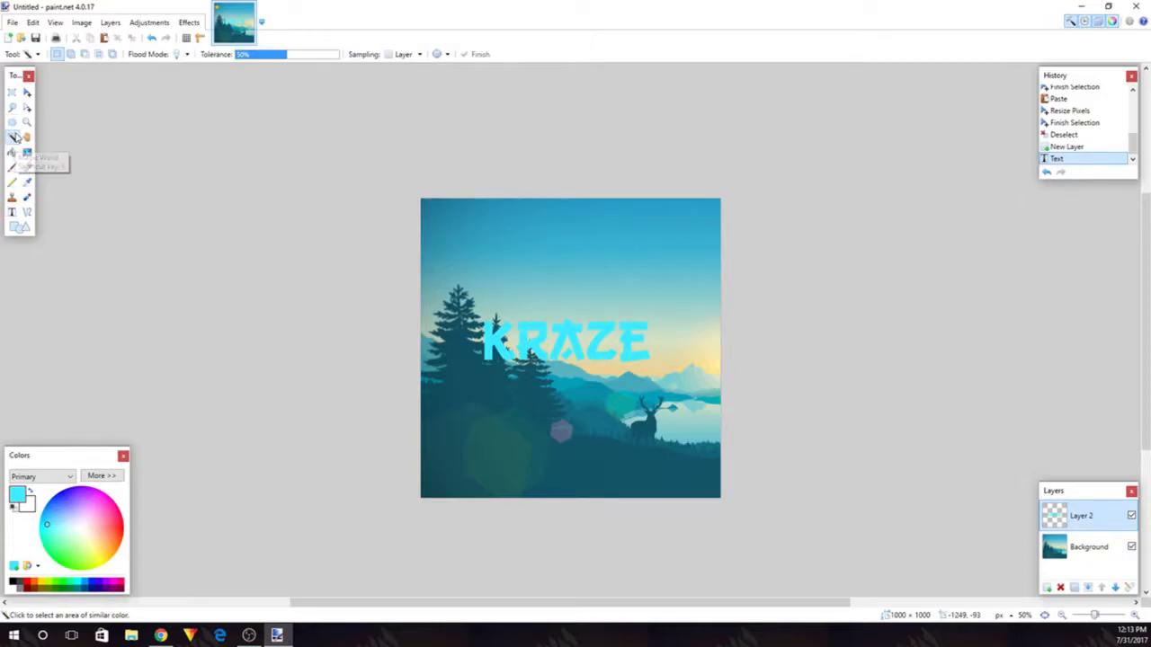
pyautogui.click(533, 352)
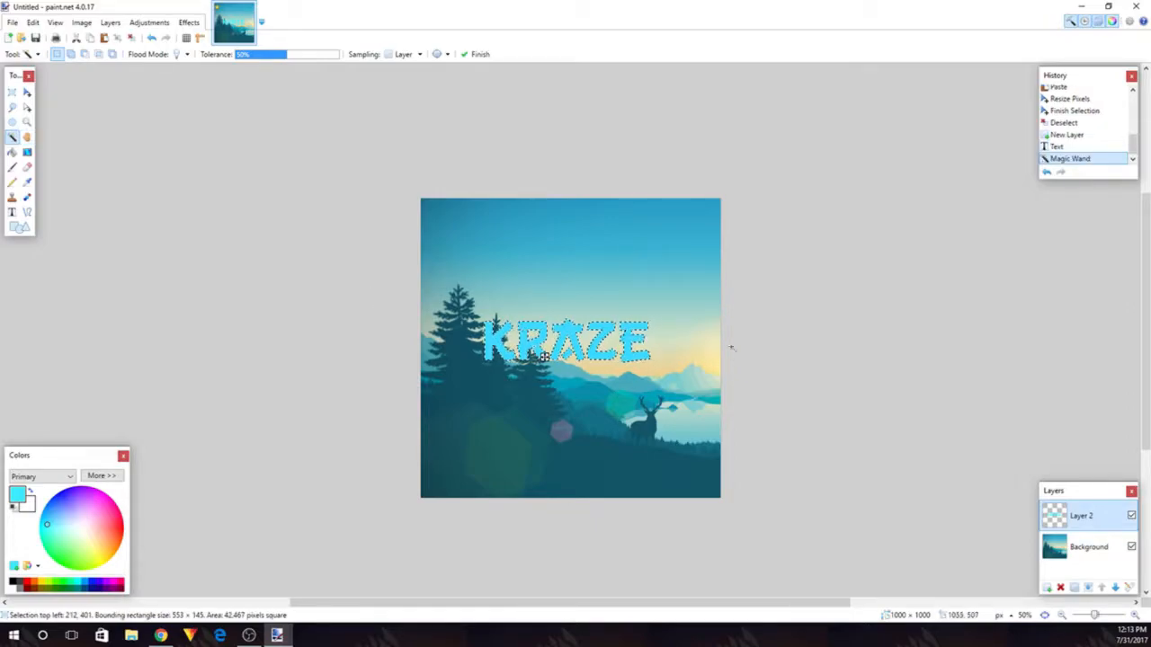
pyautogui.click(27, 154)
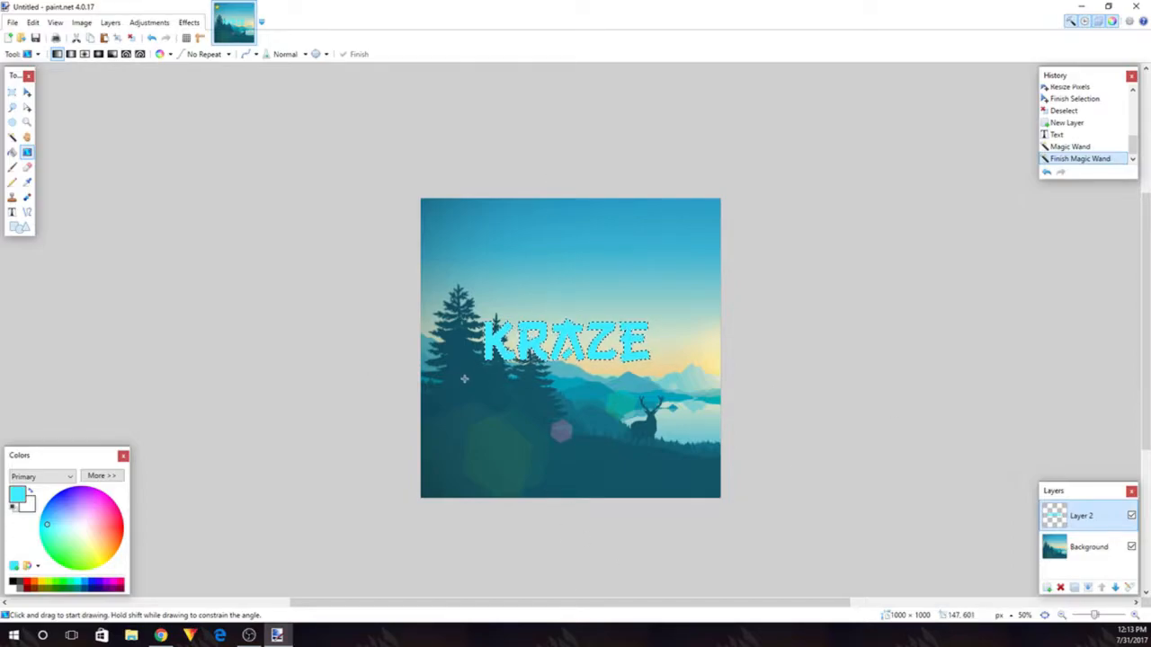
pyautogui.moveTo(567, 99); pyautogui.dragTo(573, 626)
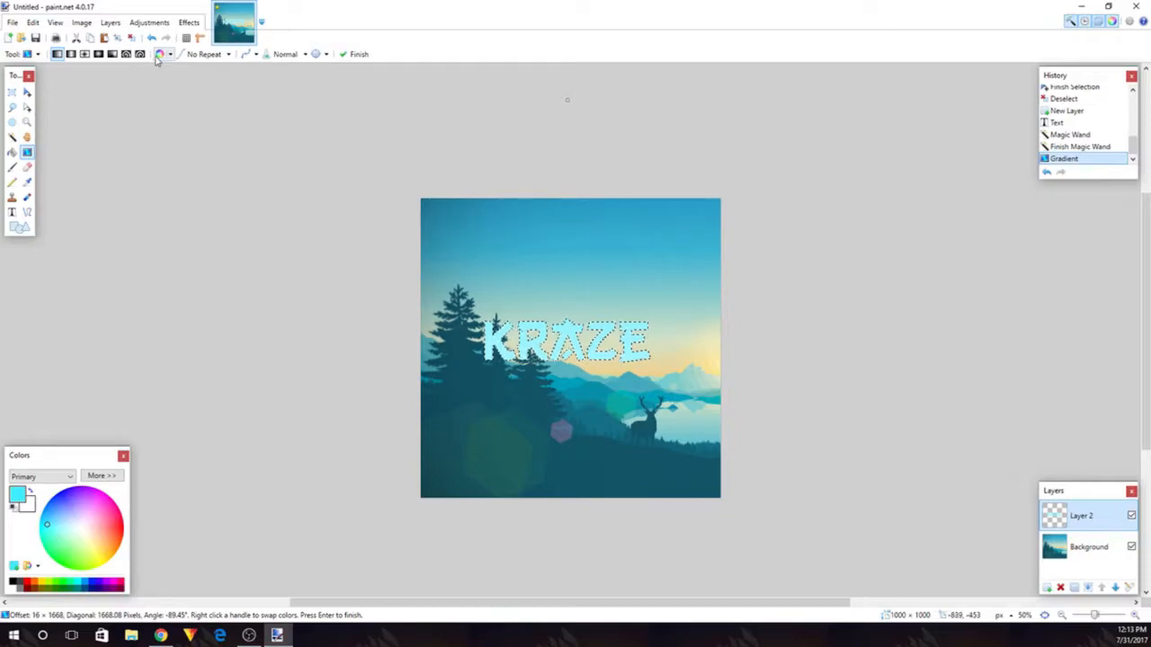
pyautogui.click(130, 38)
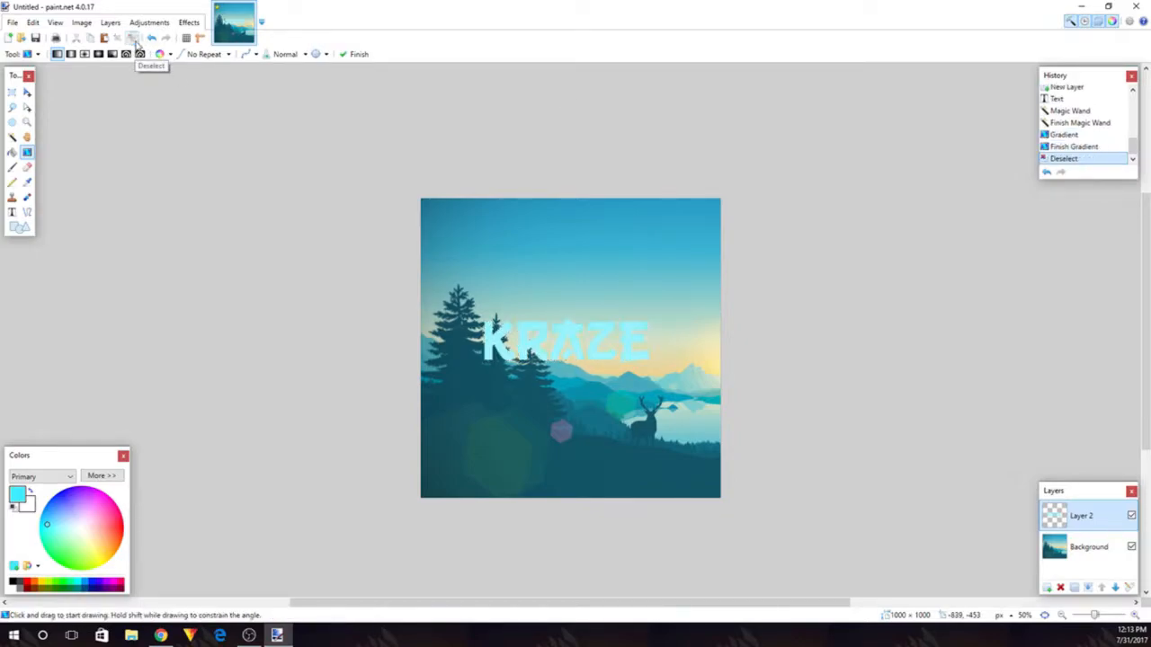
# Apply the Glow effect to the KRAZE text layer with brightness 10 and contrast 10
pyautogui.click(189, 22)
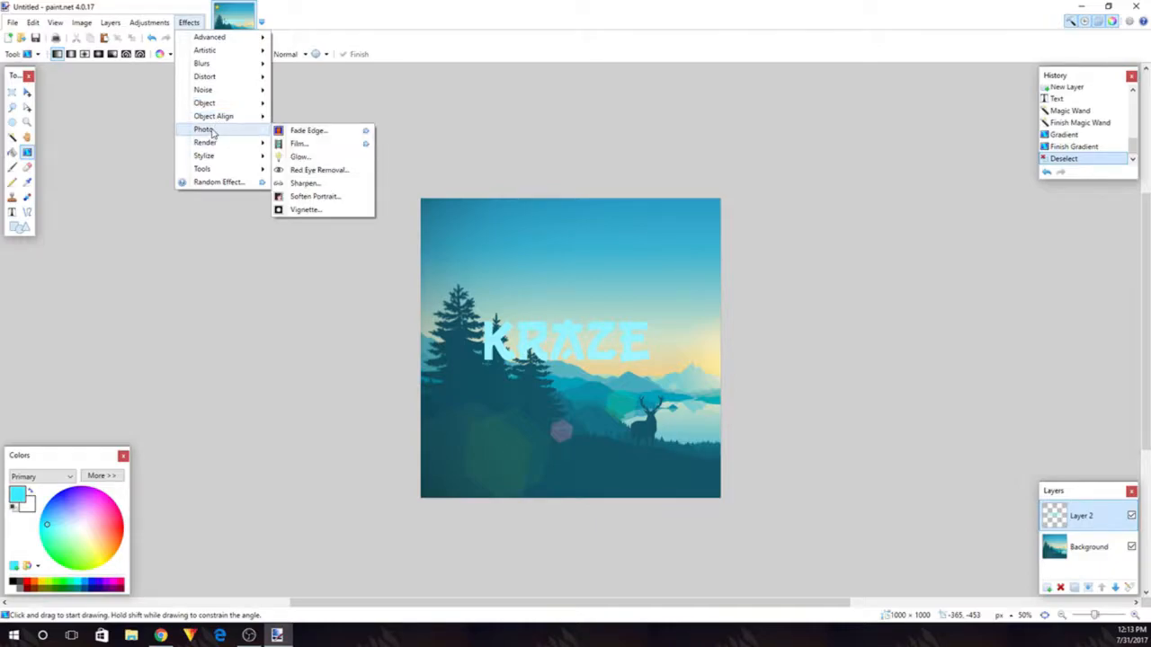
pyautogui.click(311, 157)
pyautogui.moveTo(555, 260); pyautogui.dragTo(830, 302)
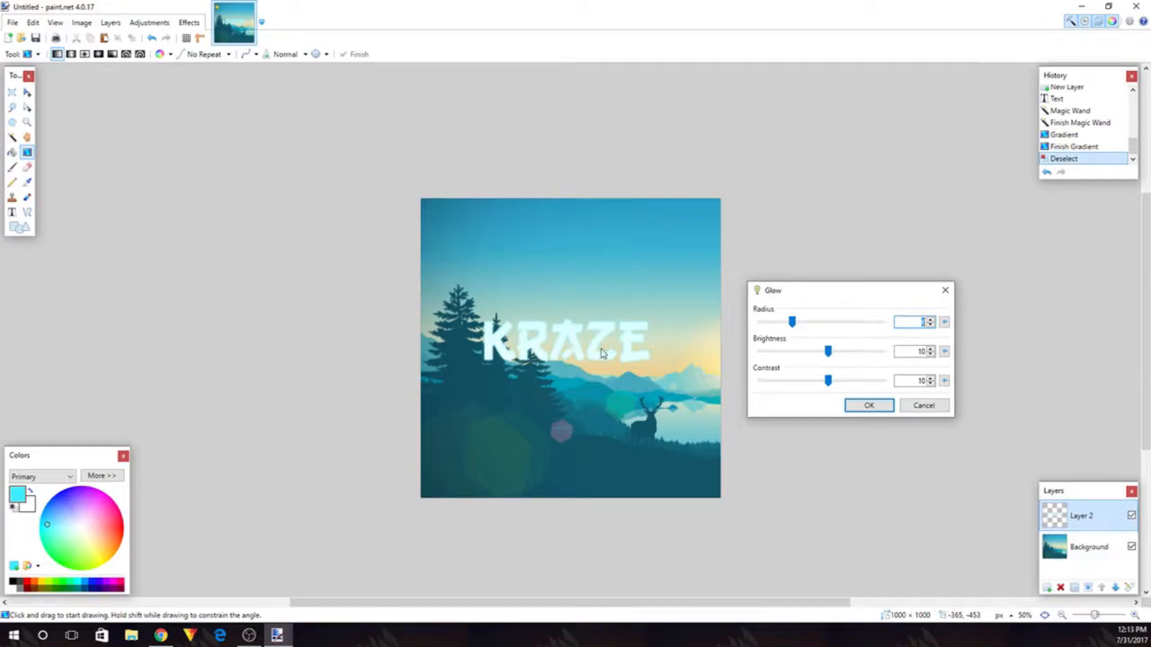
pyautogui.click(852, 405)
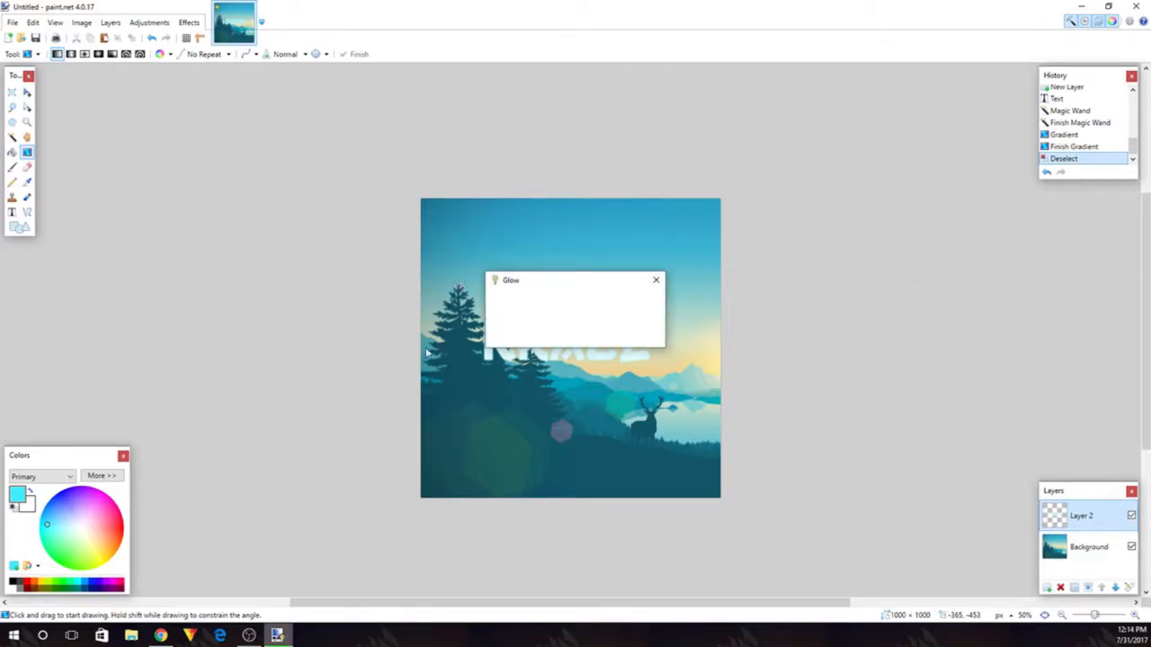
# Give the KRAZE text a black Drop Shadow with zero offsets, widening radius 10, blur radius 5 and opacity 255, keeping the original image
pyautogui.click(189, 22)
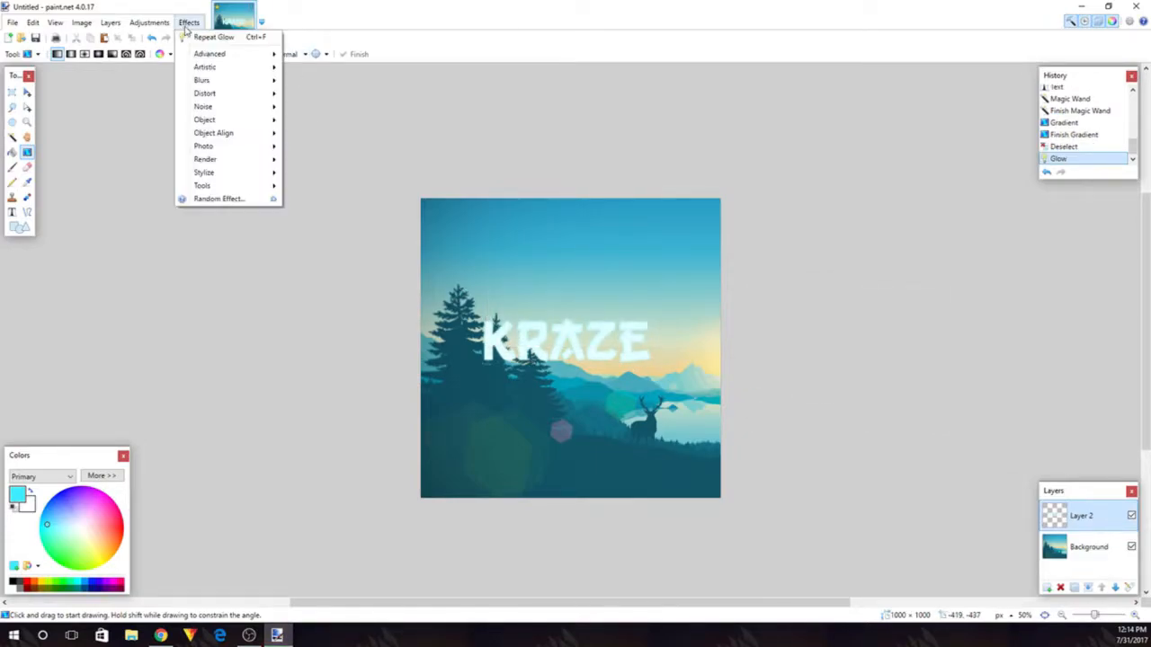
pyautogui.moveTo(221, 120)
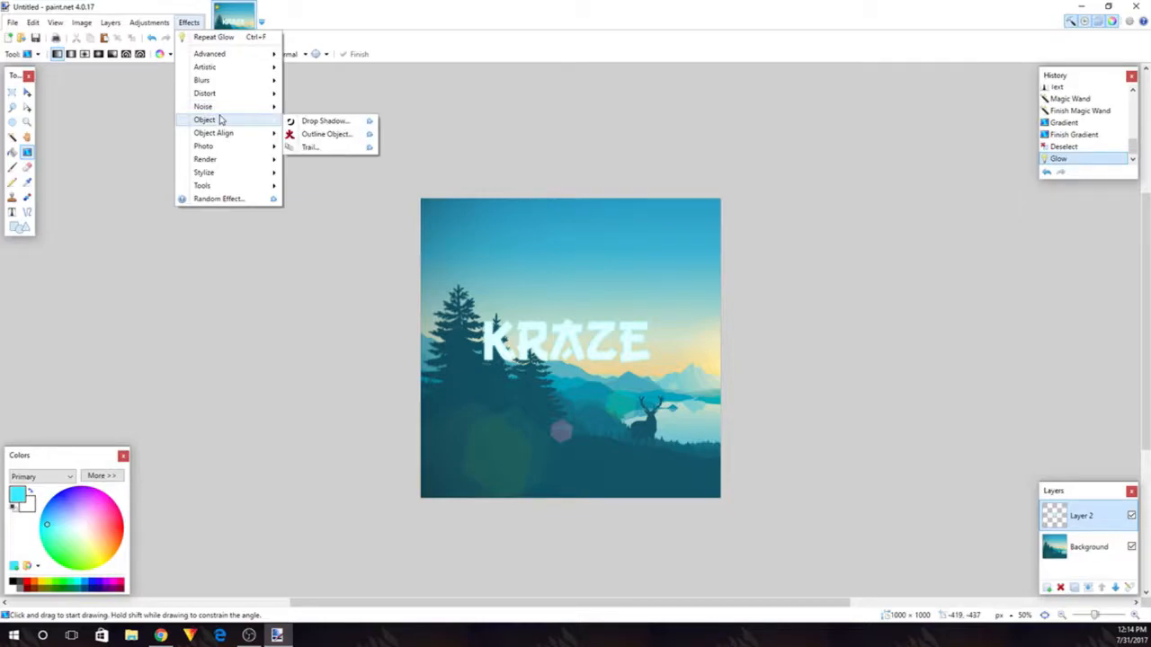
pyautogui.click(307, 123)
pyautogui.moveTo(596, 178); pyautogui.dragTo(918, 230)
pyautogui.moveTo(927, 404); pyautogui.dragTo(927, 457)
pyautogui.moveTo(842, 321); pyautogui.dragTo(857, 319)
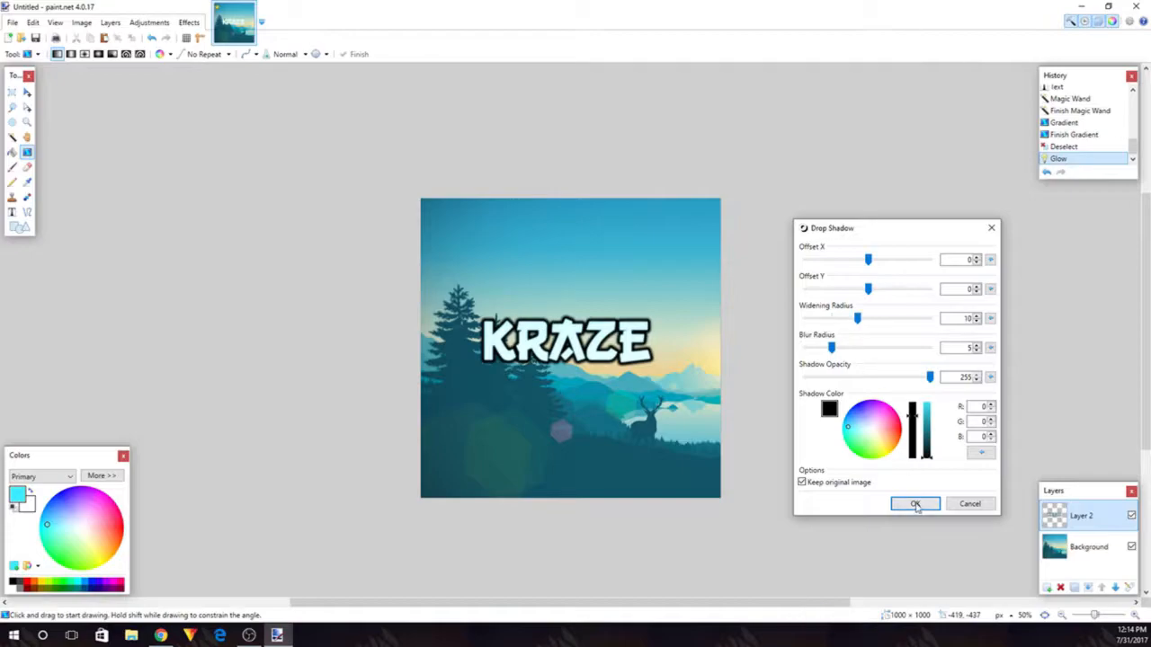